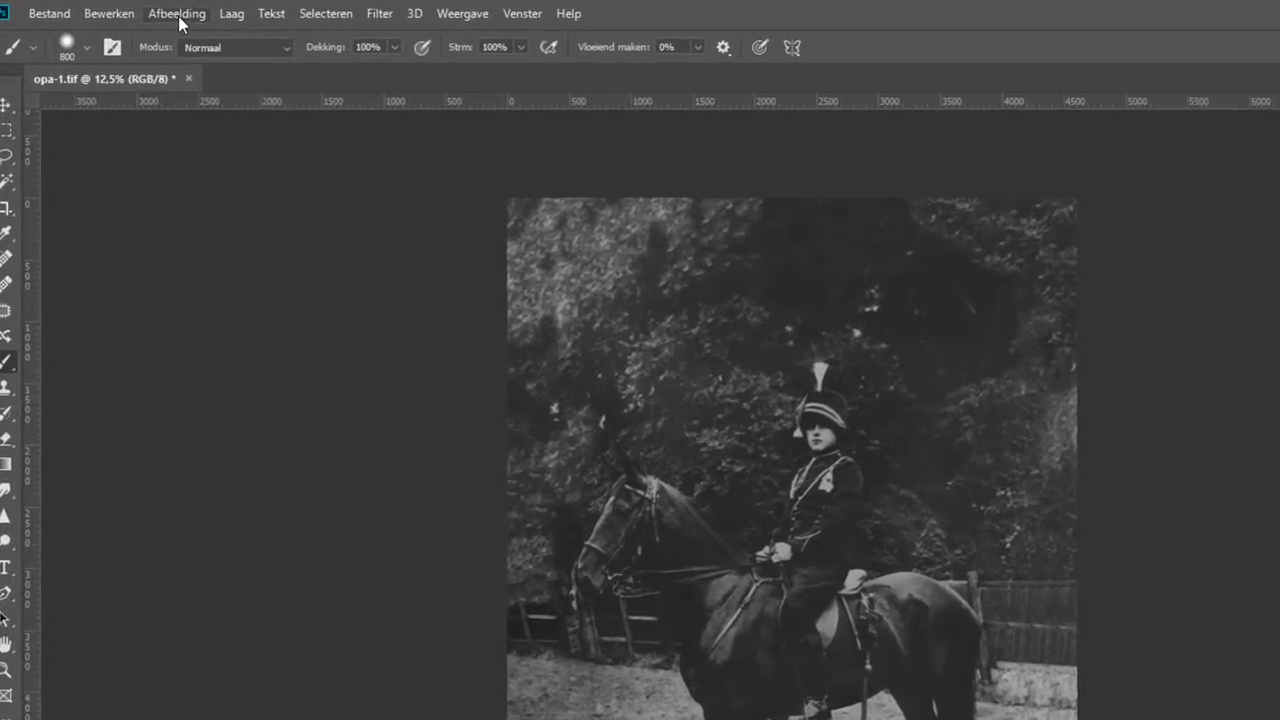
Step: Enlarge the canvas by a relative 5 percent in width and height, extended in white
click(135, 9)
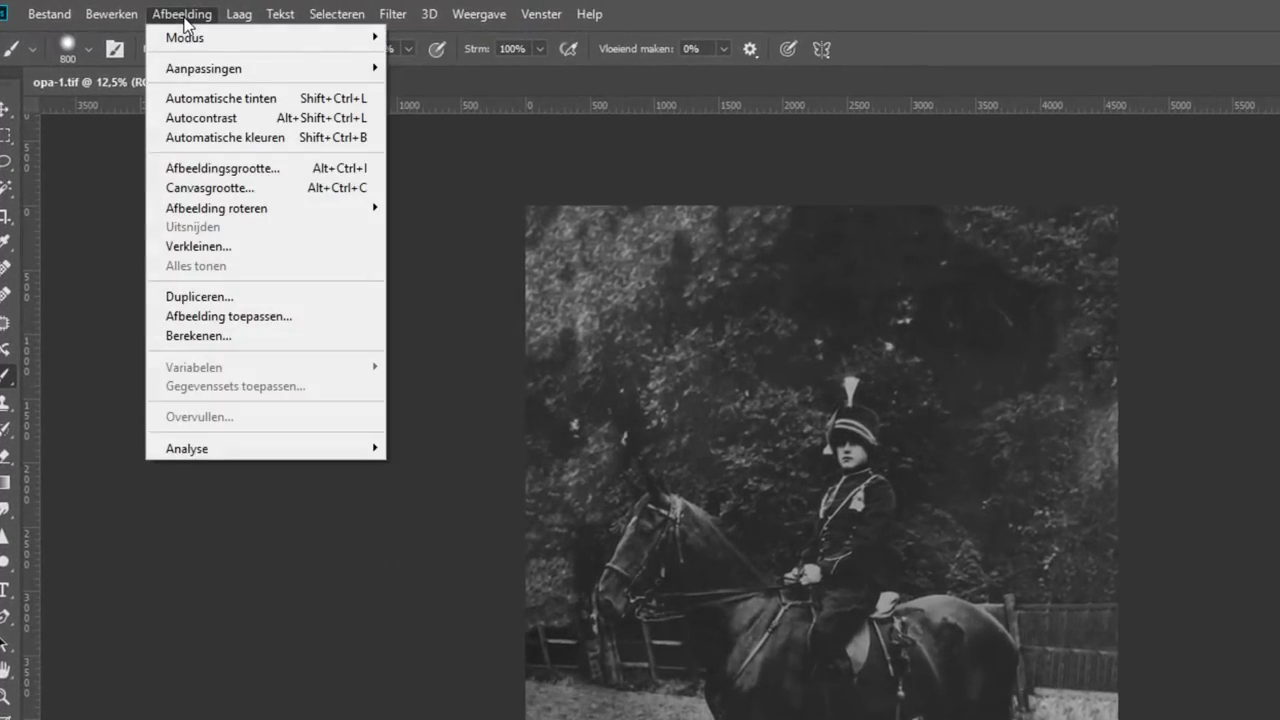
click(228, 189)
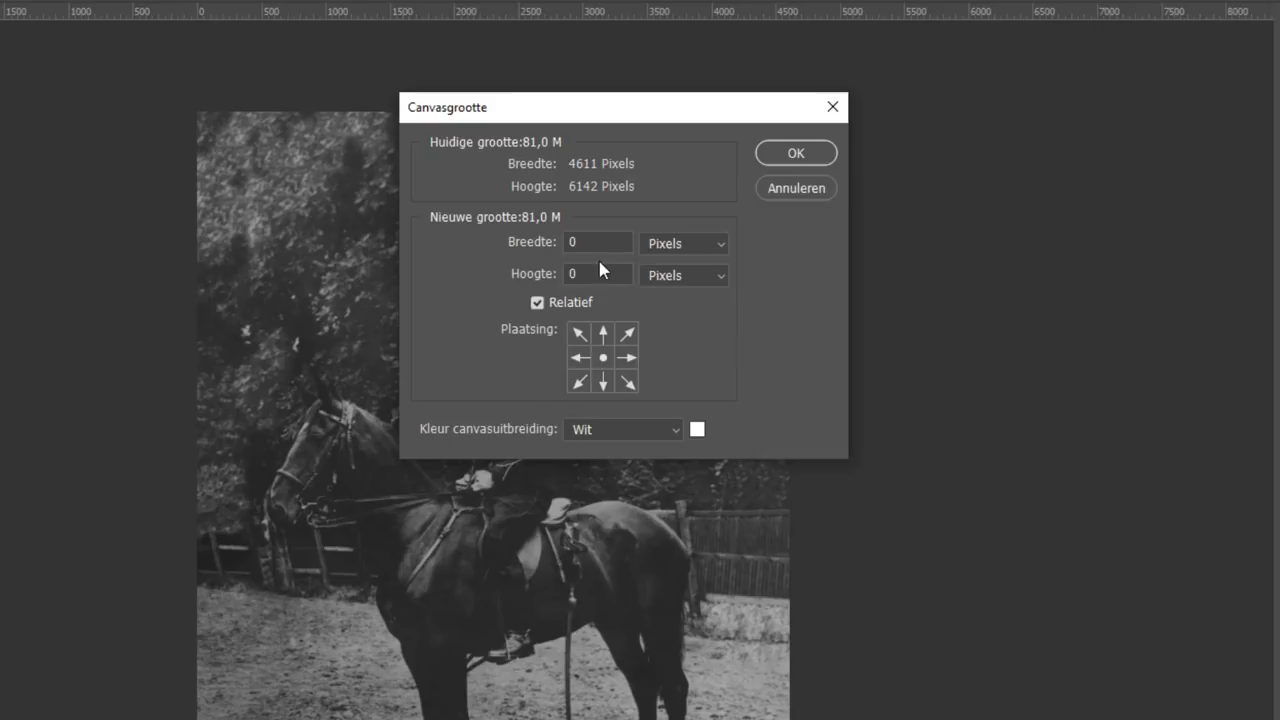
click(693, 244)
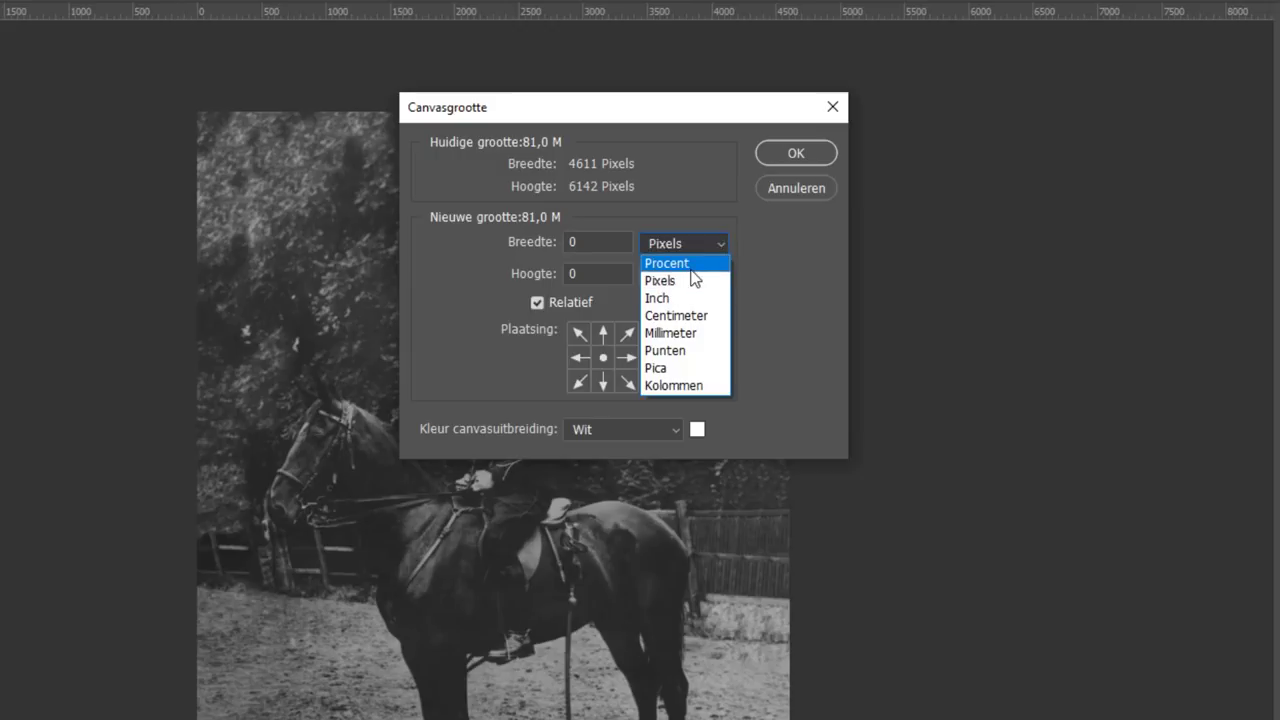
click(694, 260)
click(609, 249)
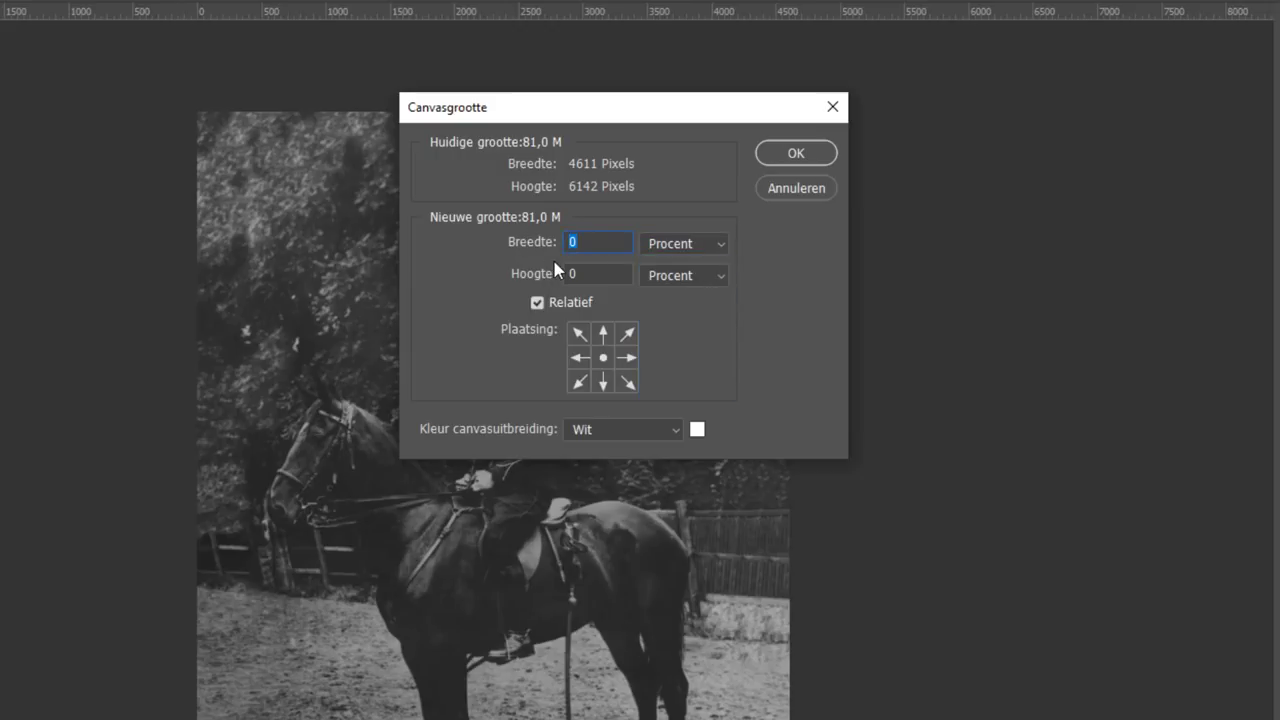
text(5)
key(Tab)
text(5)
mouse_move(684, 275)
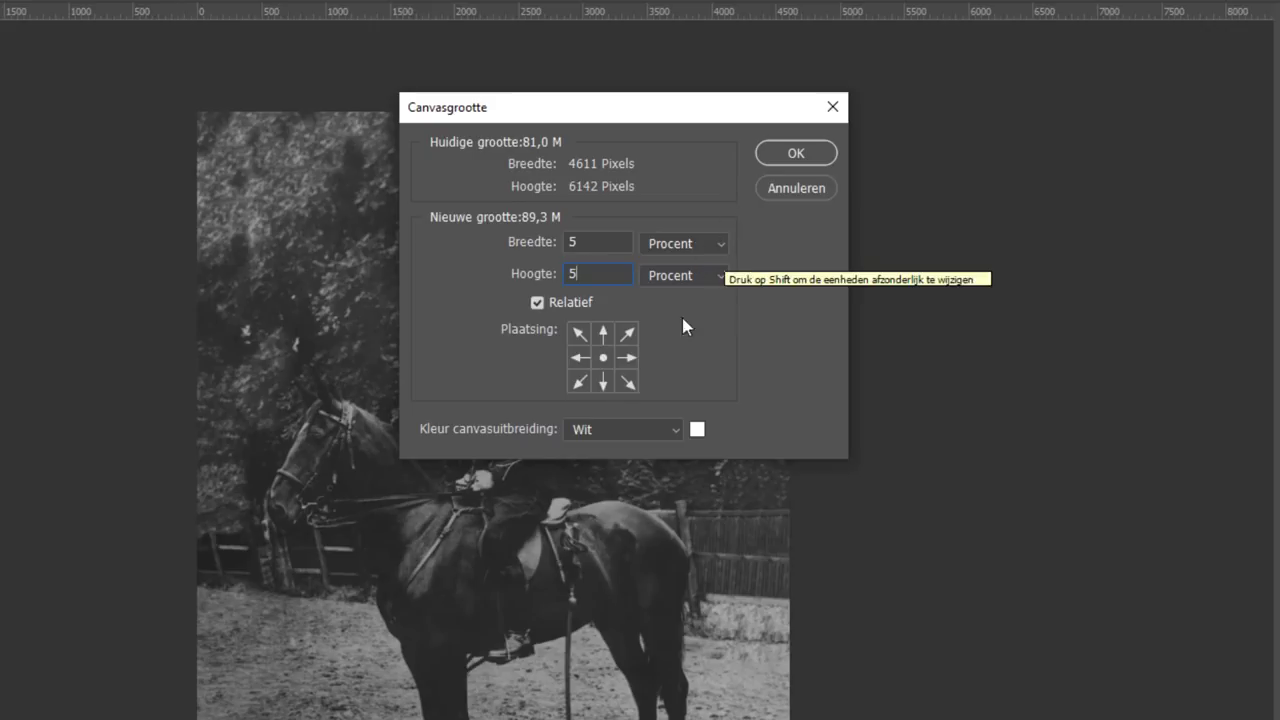
click(673, 430)
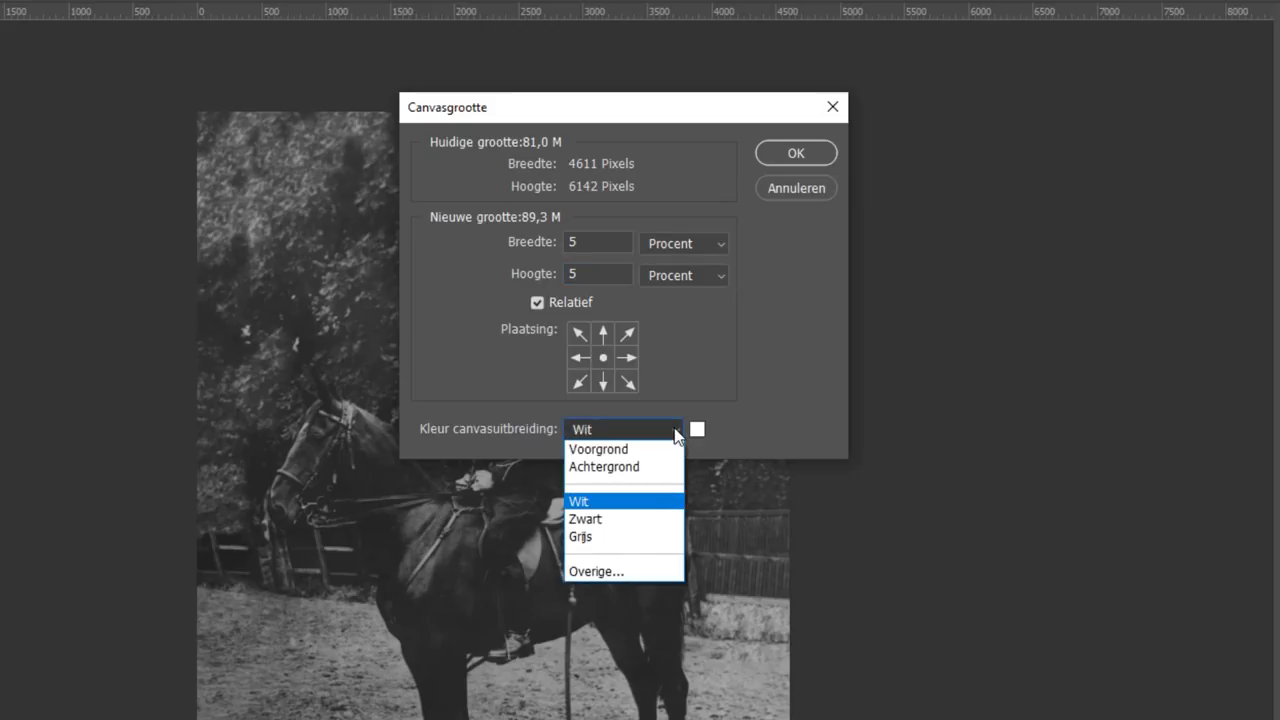
click(728, 383)
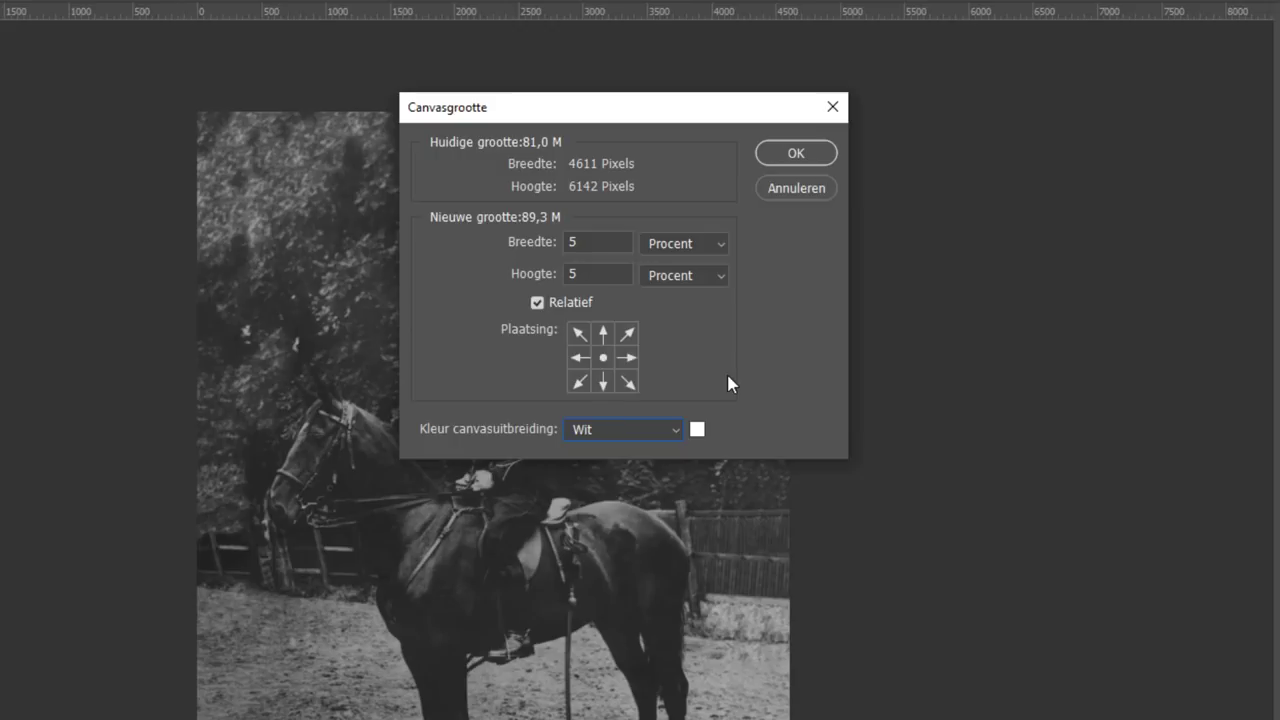
click(786, 152)
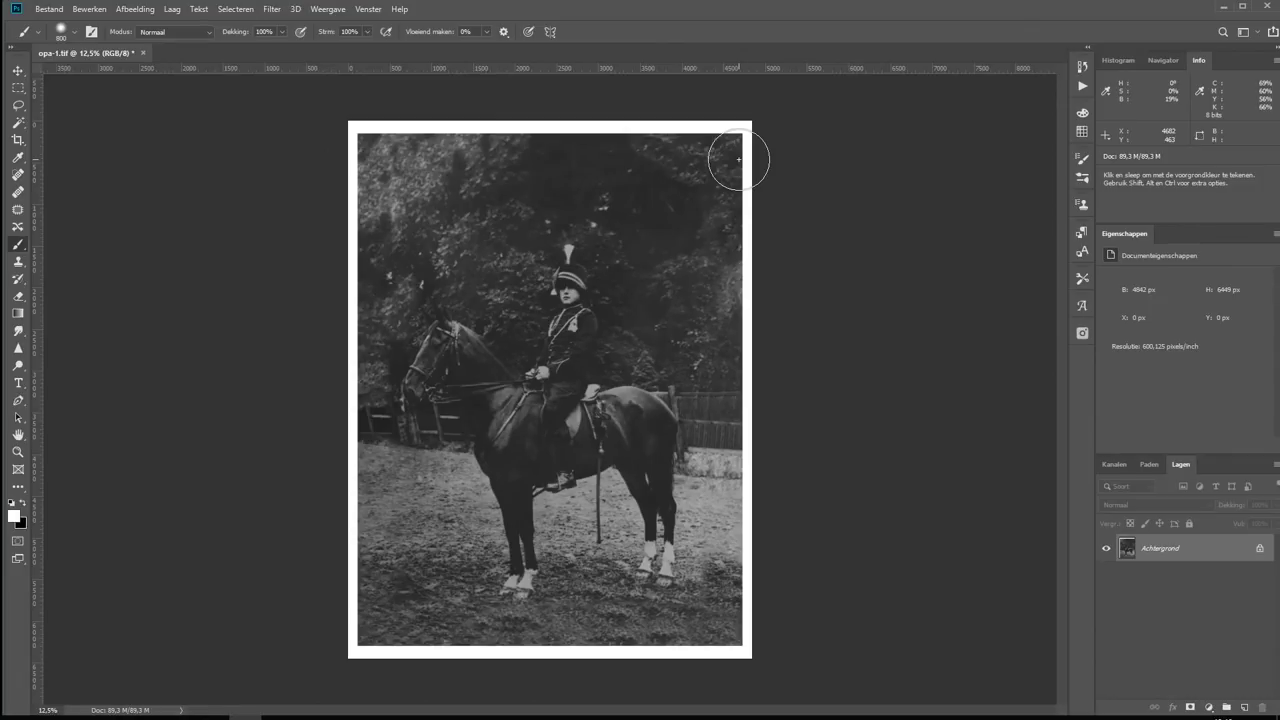
Step: Undo the canvas enlargement and unlock the Achtergrond layer so it becomes Laag 0
click(89, 9)
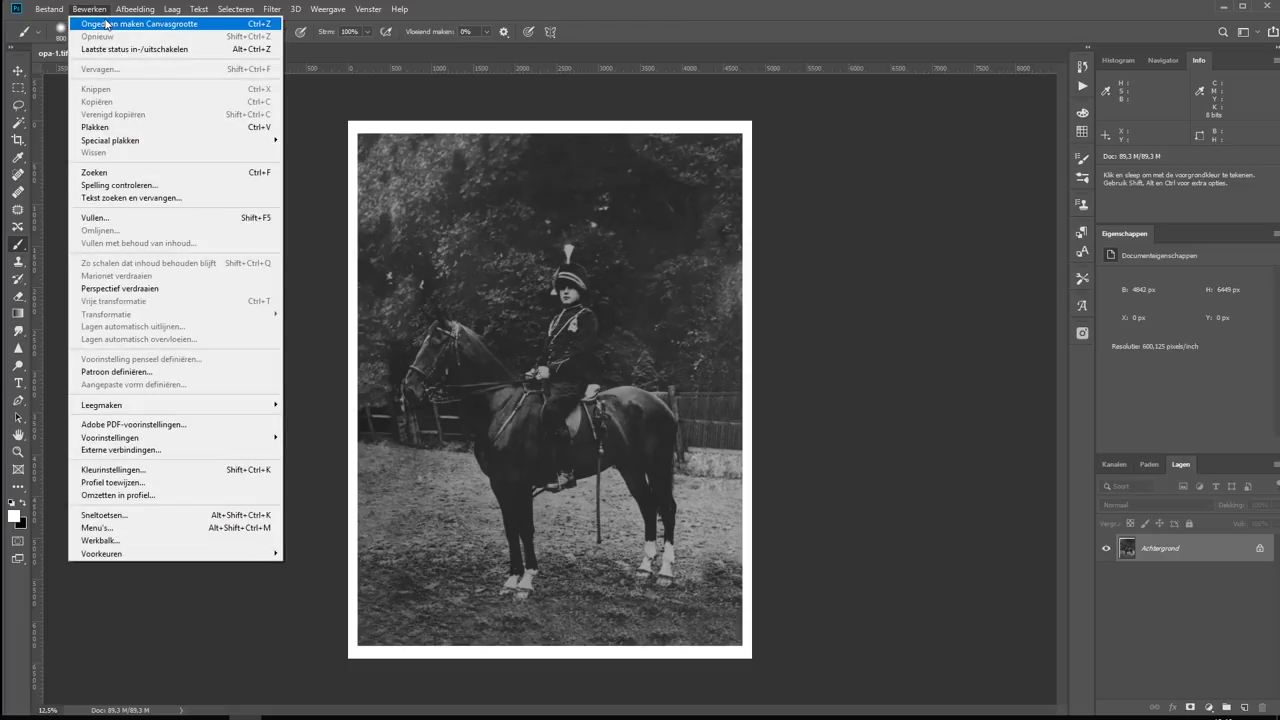
click(107, 23)
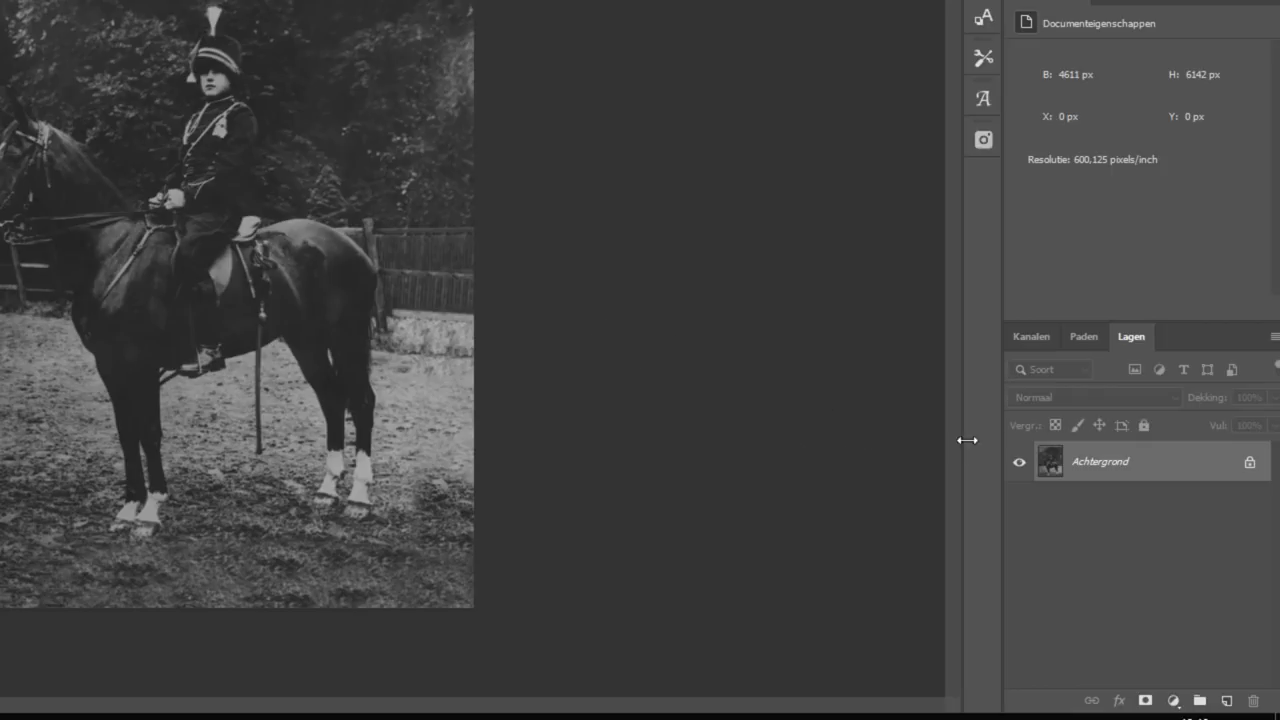
click(1250, 463)
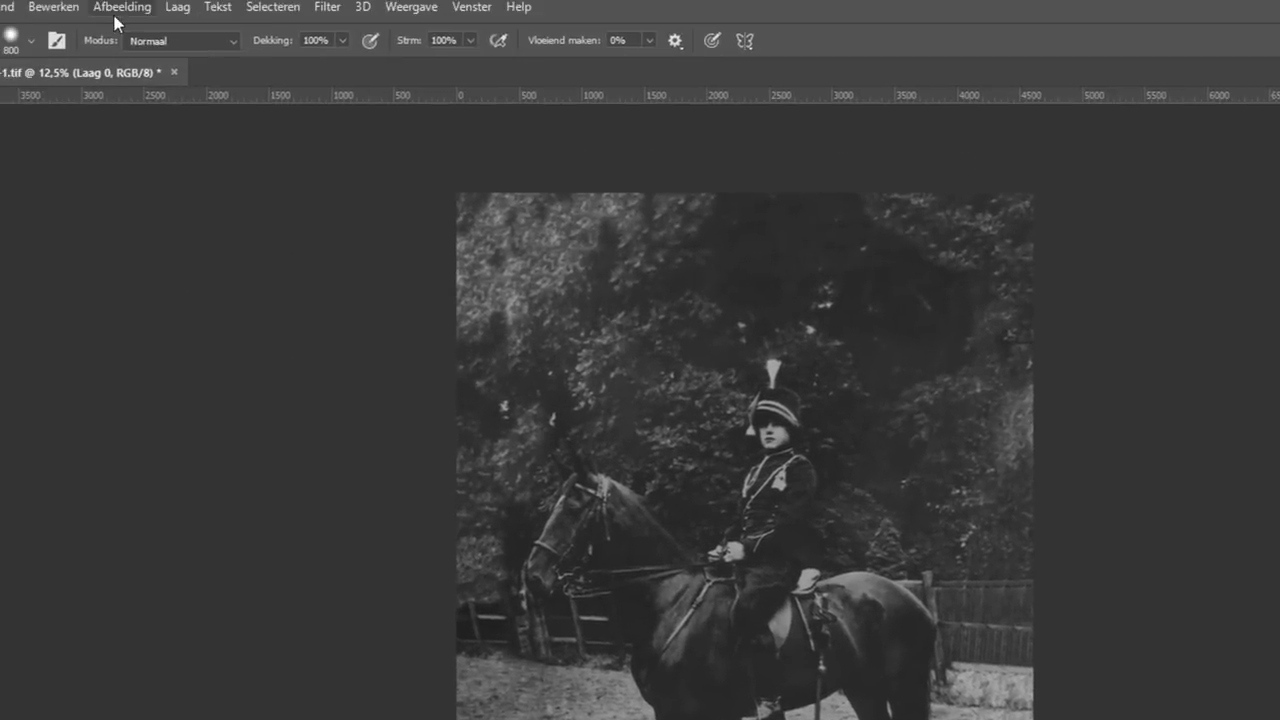
click(125, 17)
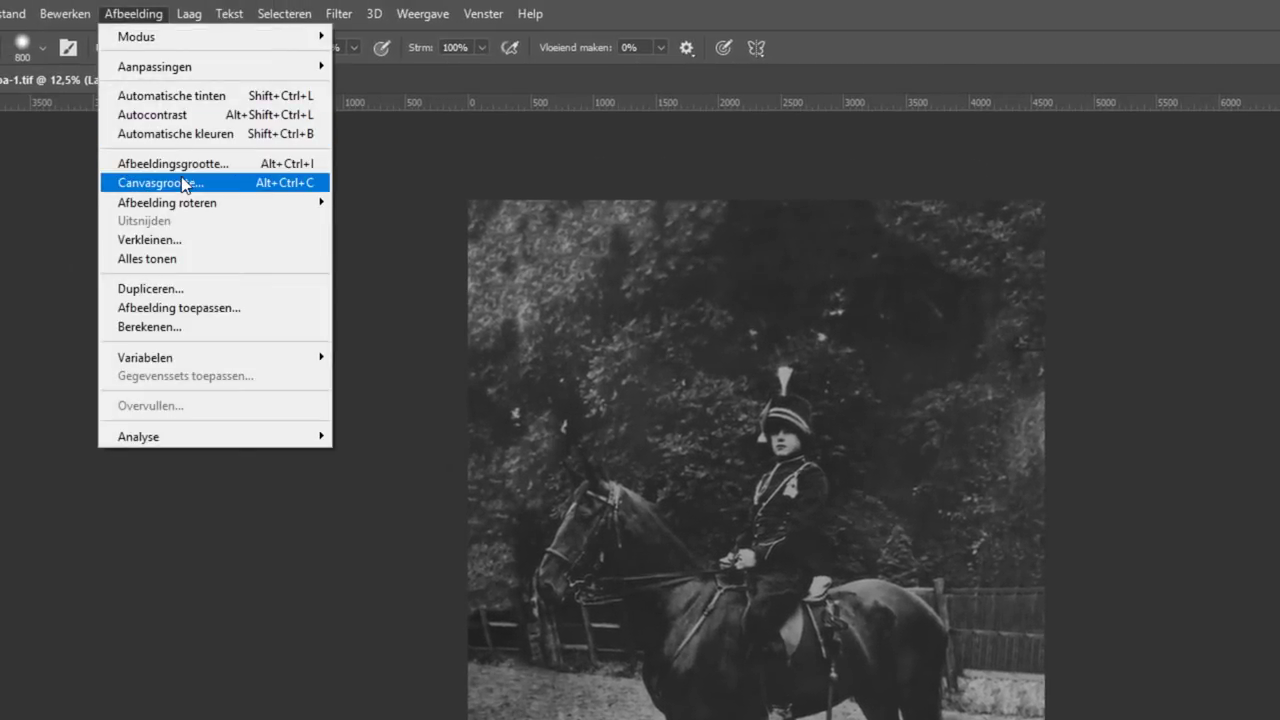
click(160, 183)
click(943, 357)
click(912, 345)
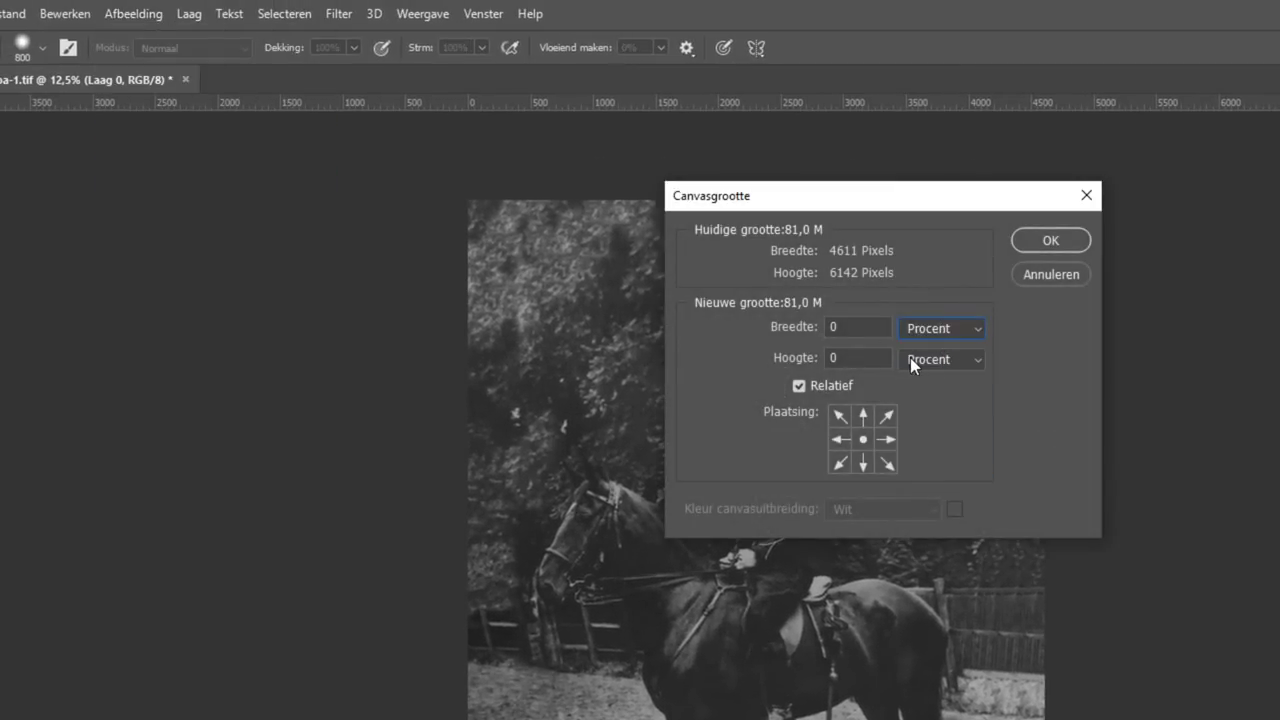
click(864, 328)
text(5)
click(858, 357)
text(5)
click(1046, 239)
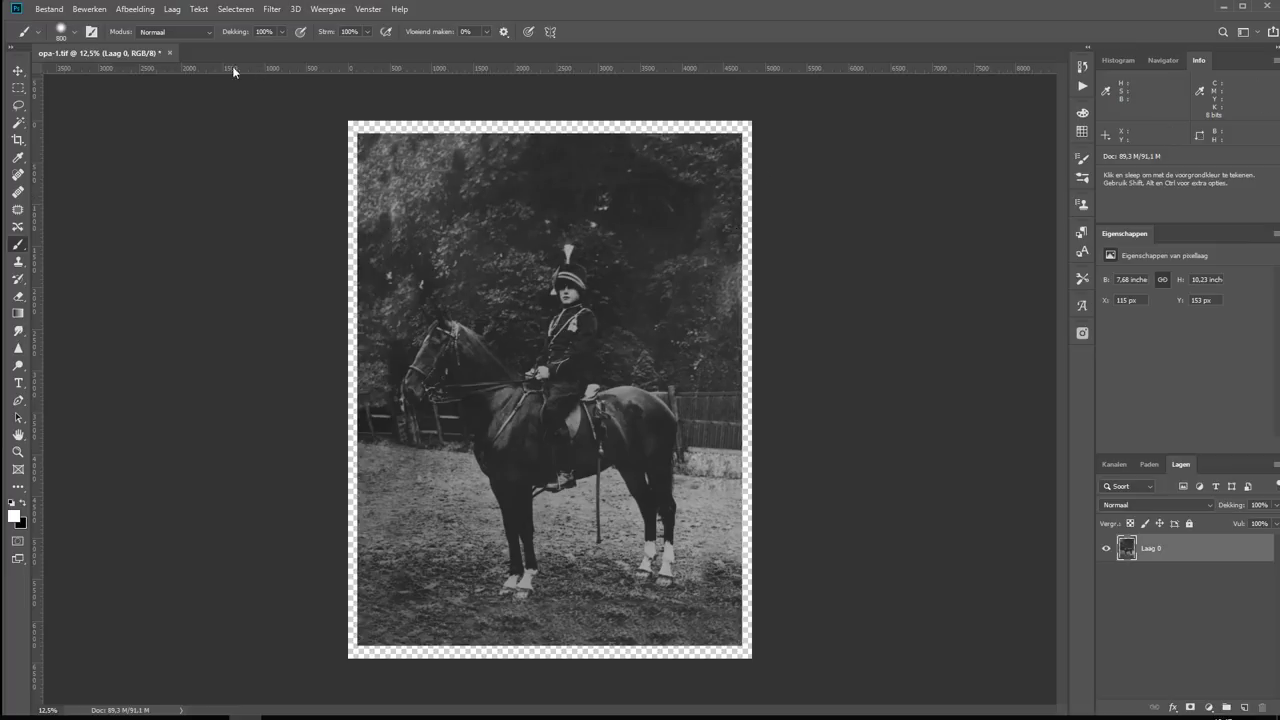
click(92, 9)
click(107, 24)
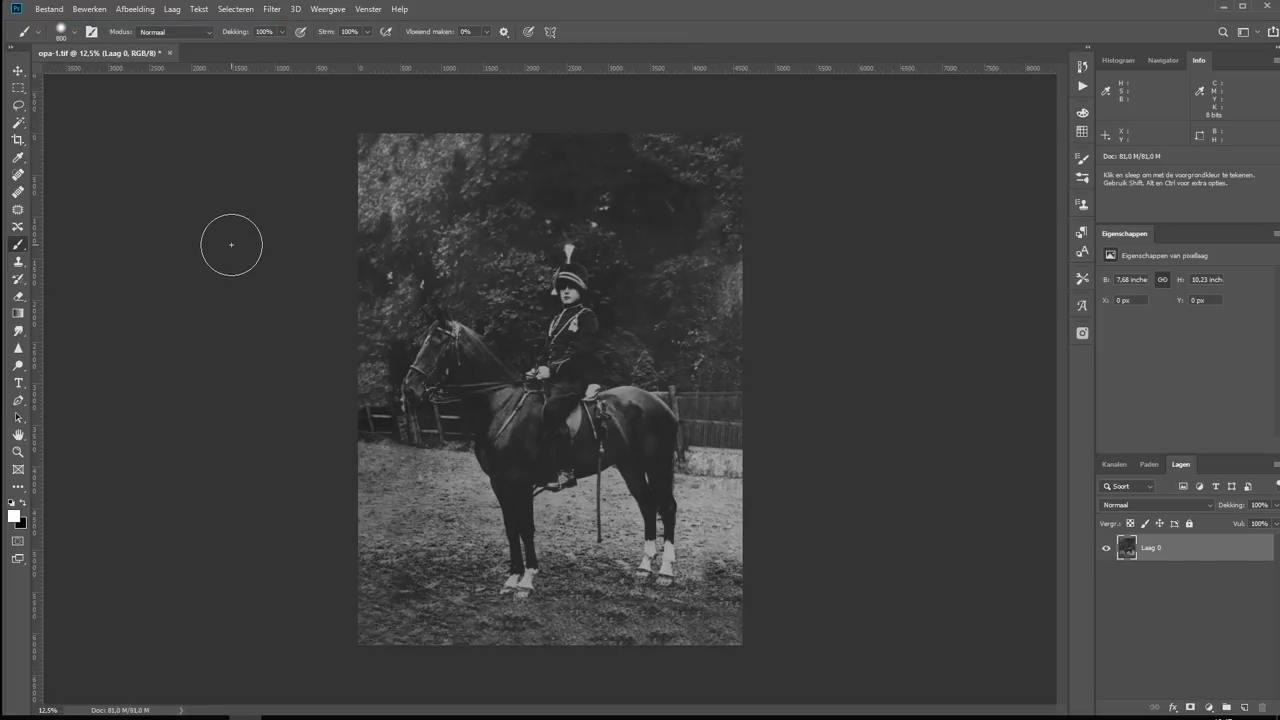
Step: Widen the canvas by a relative 5 percent in width only, keeping the height unchanged
click(132, 12)
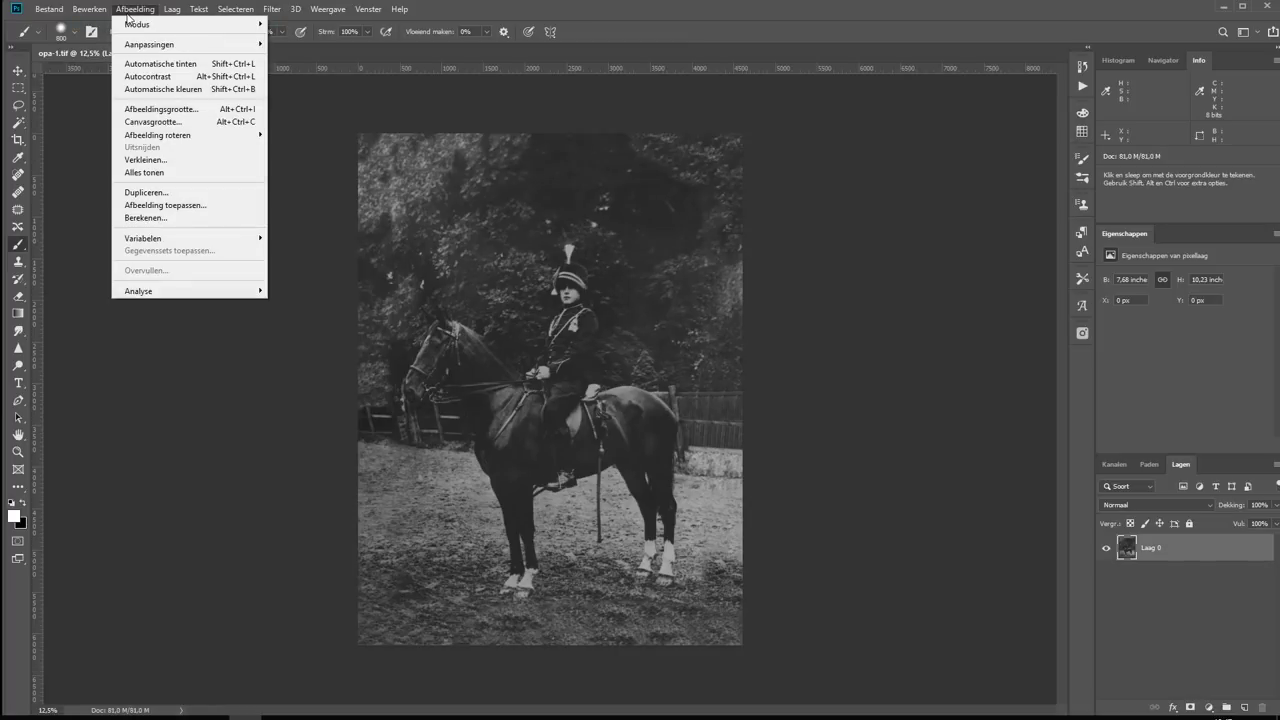
click(155, 122)
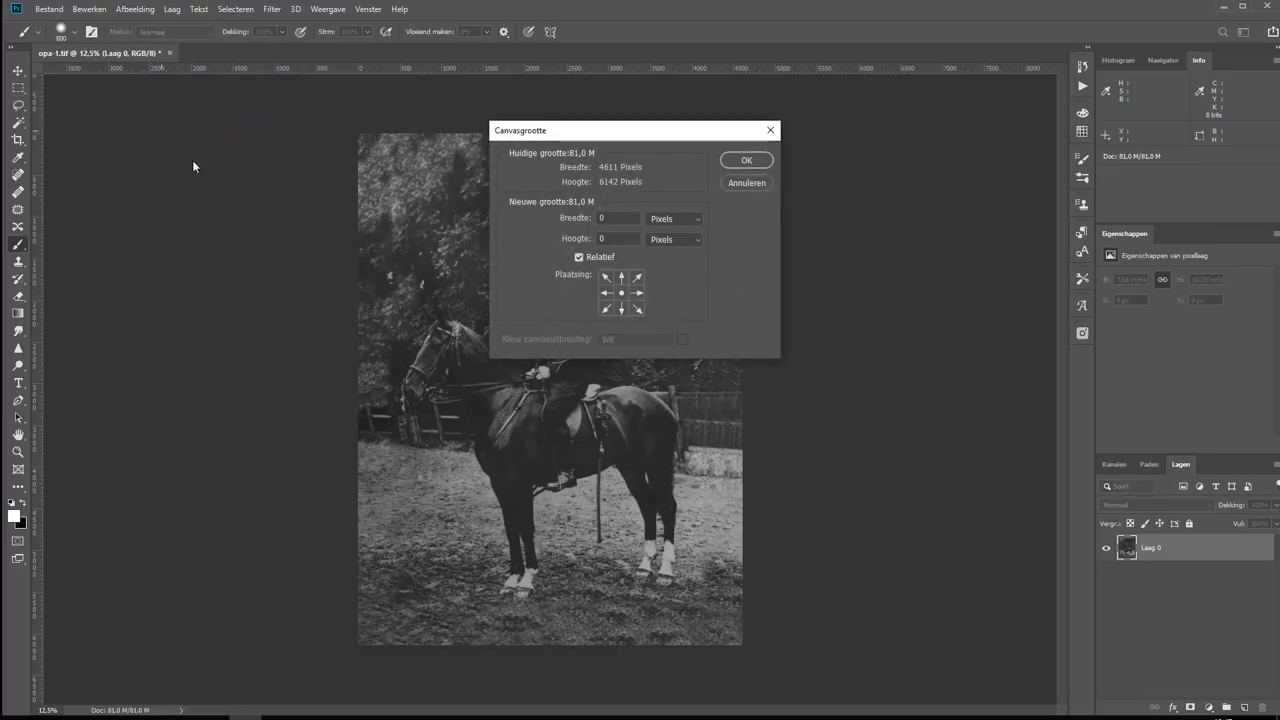
click(675, 218)
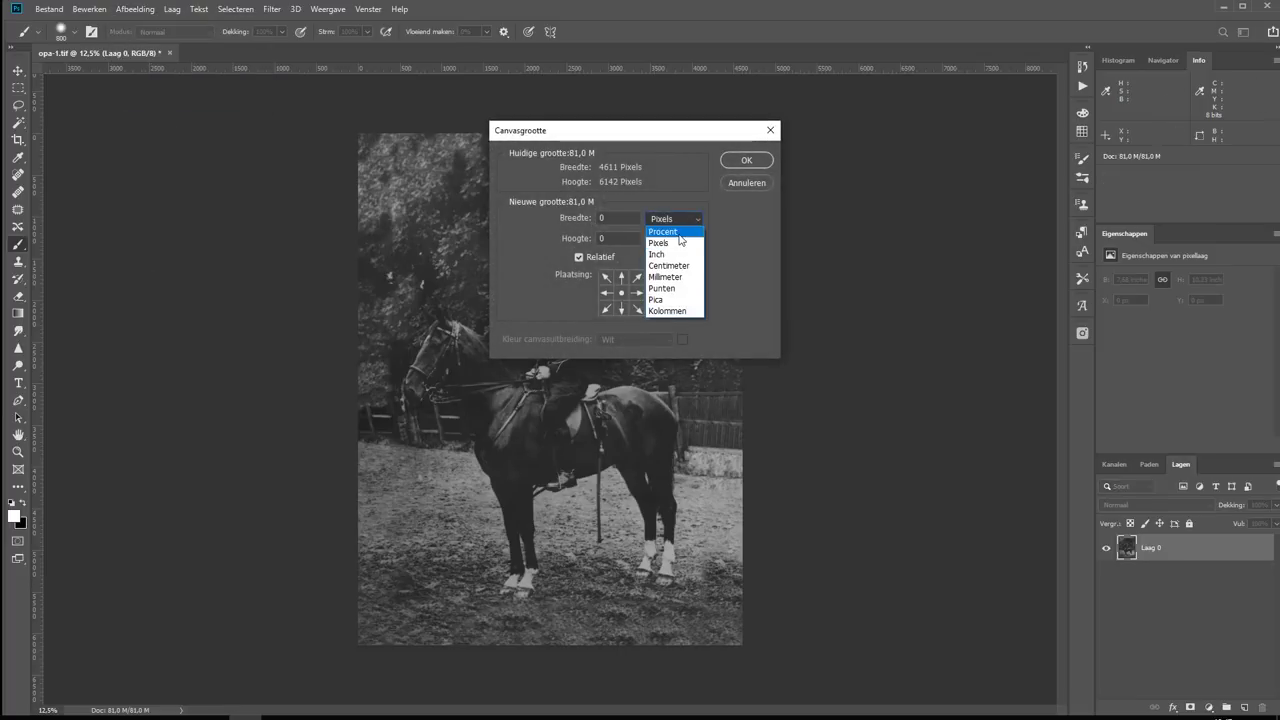
click(679, 233)
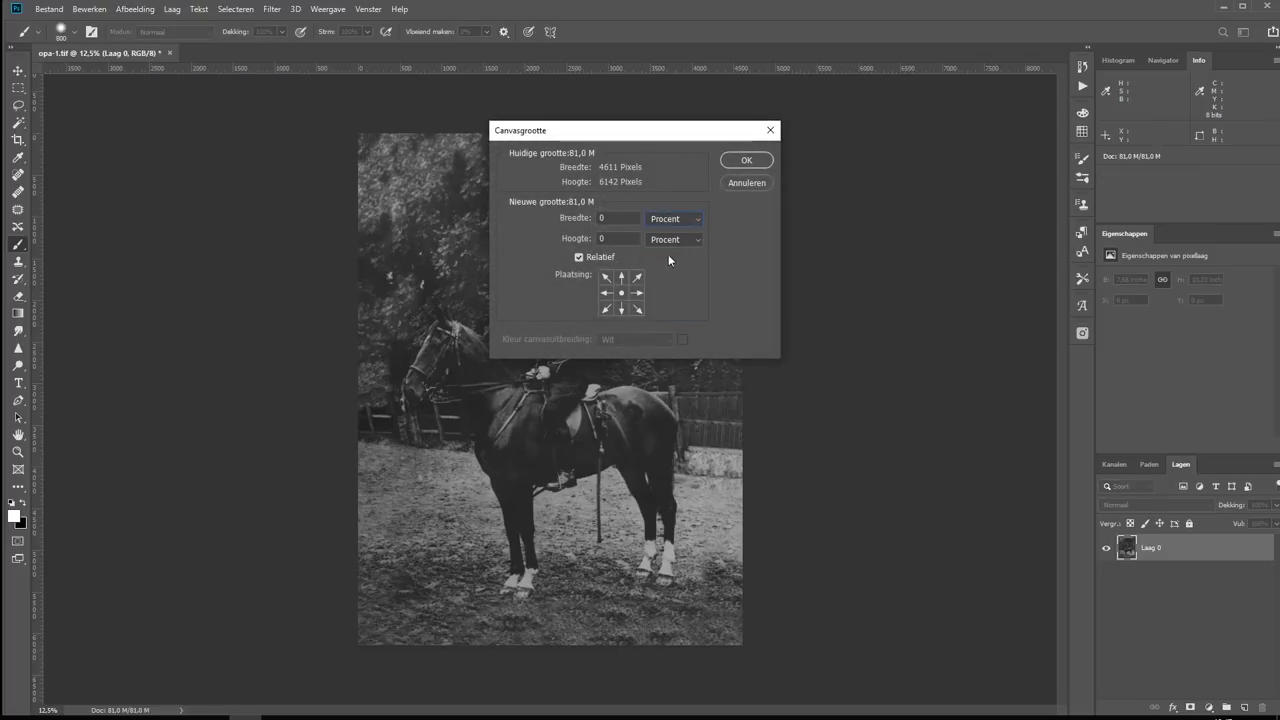
click(581, 218)
text(5)
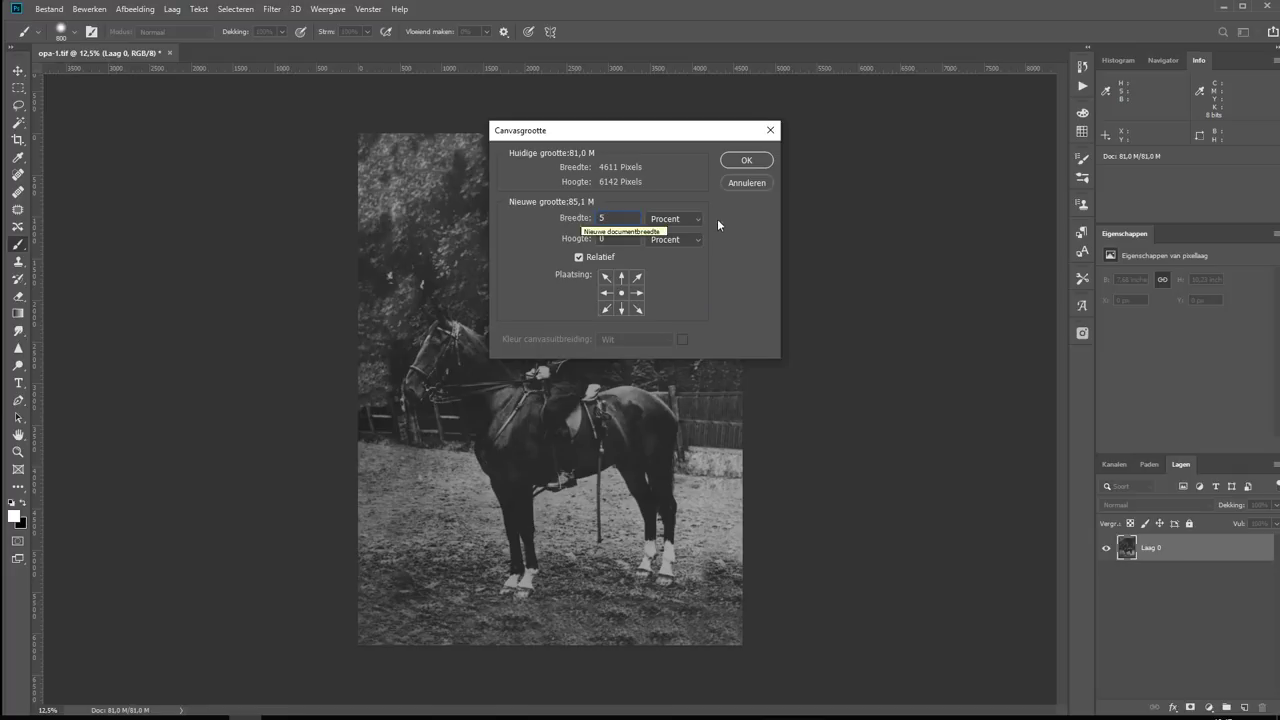
click(742, 161)
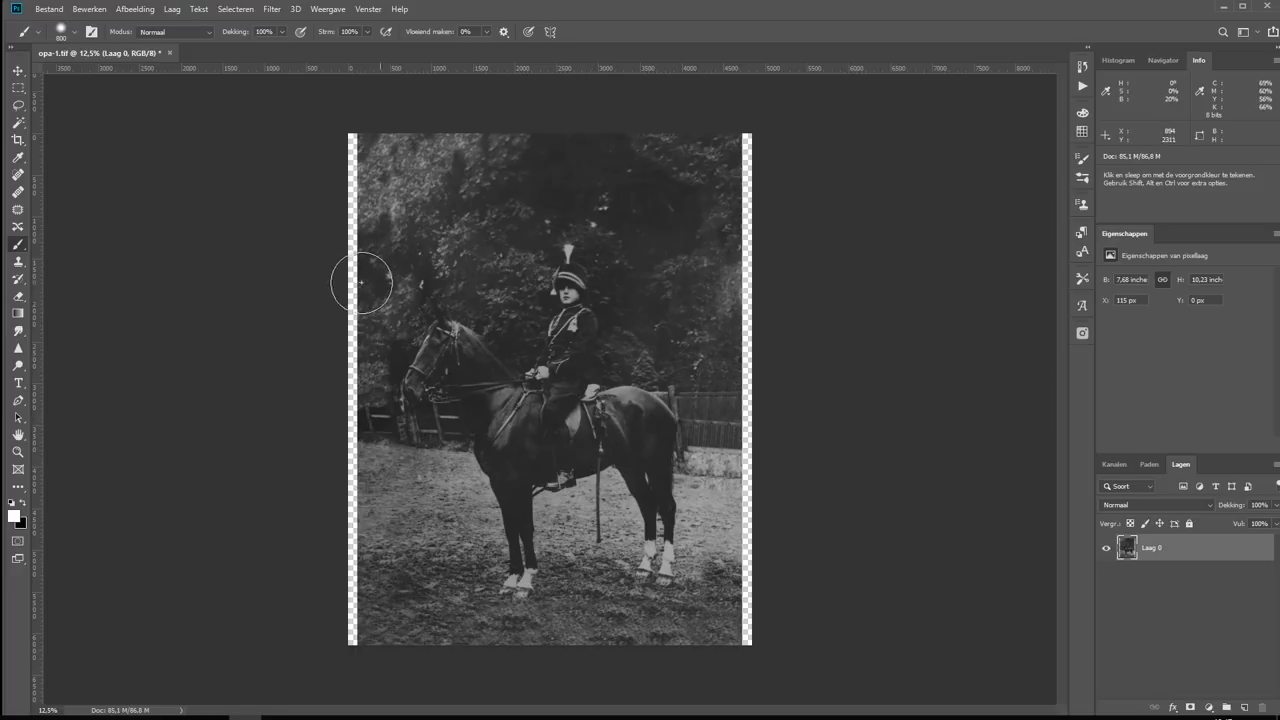
key(z)
drag(321, 274, 377, 346)
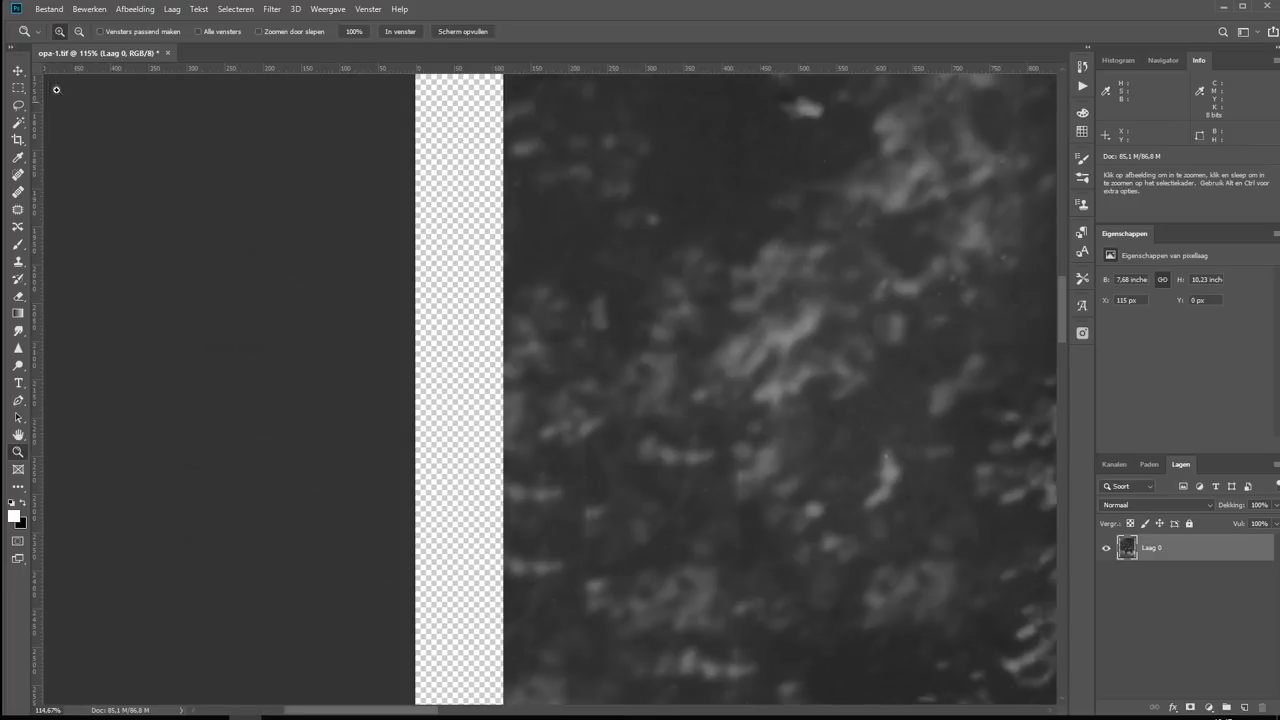
Step: Draw a roughly 115 × 131 px rectangular selection inside the left transparent strip
click(19, 89)
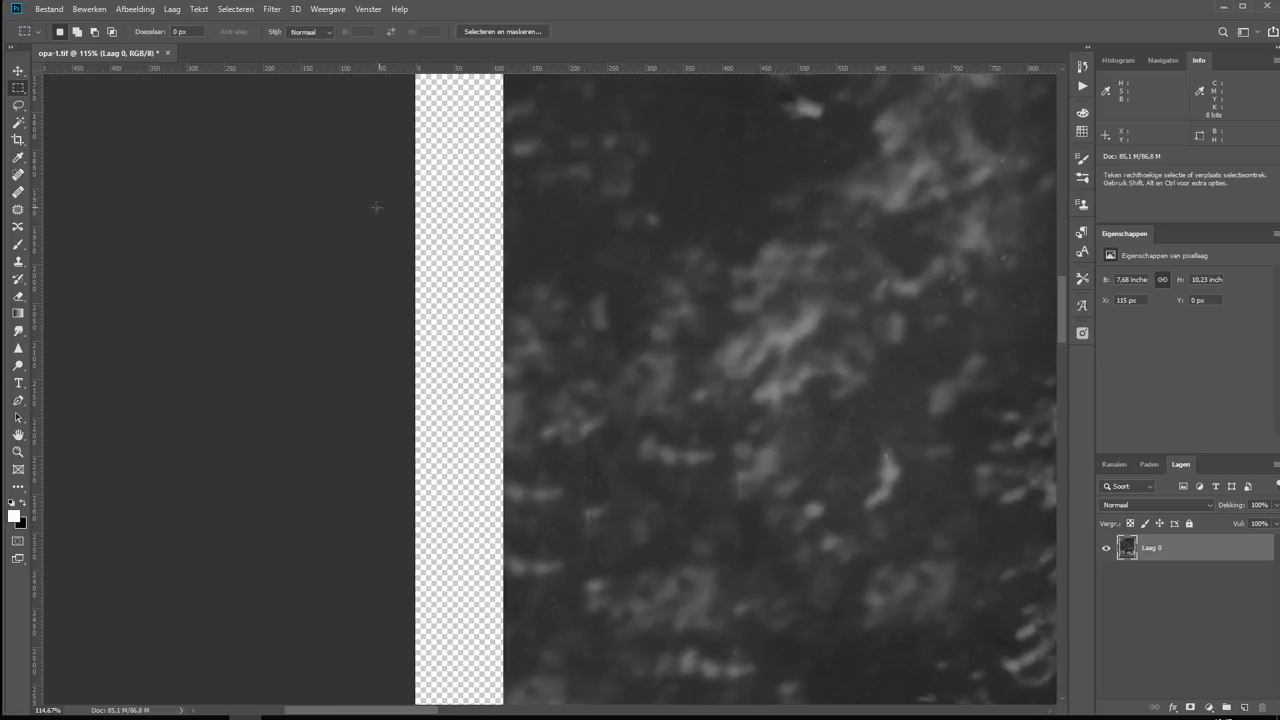
drag(415, 194, 557, 386)
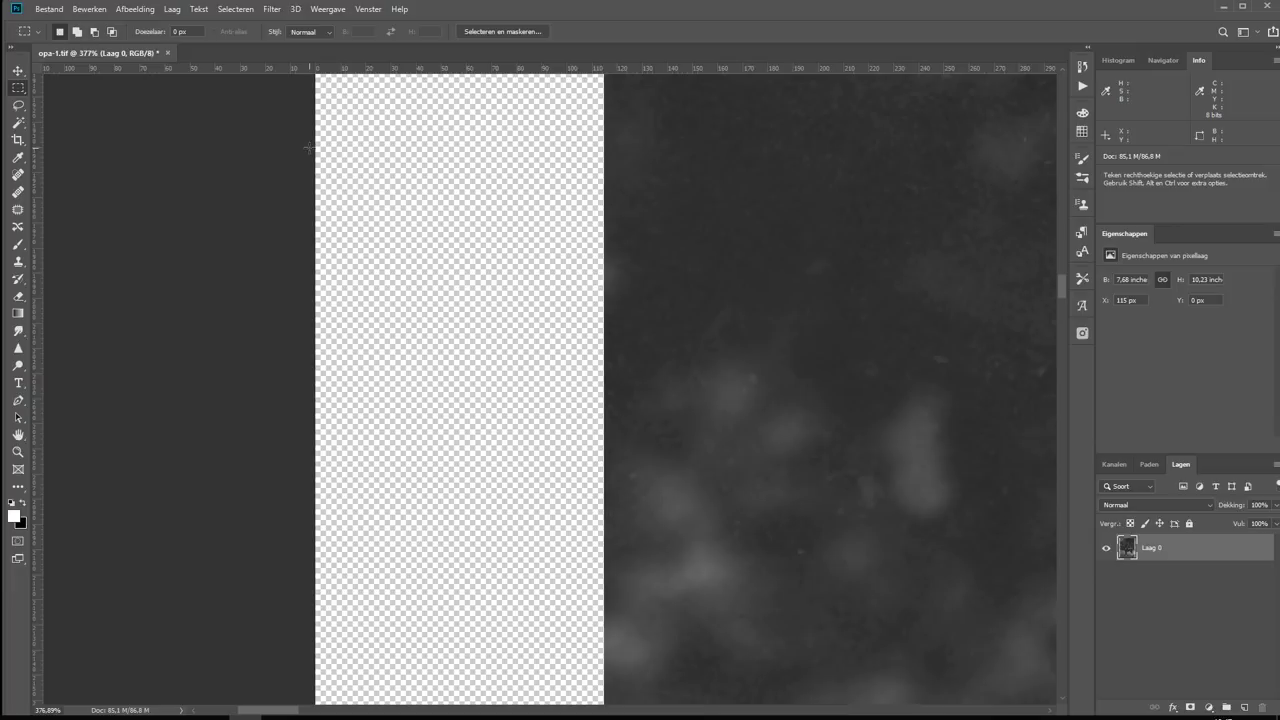
drag(309, 148, 603, 476)
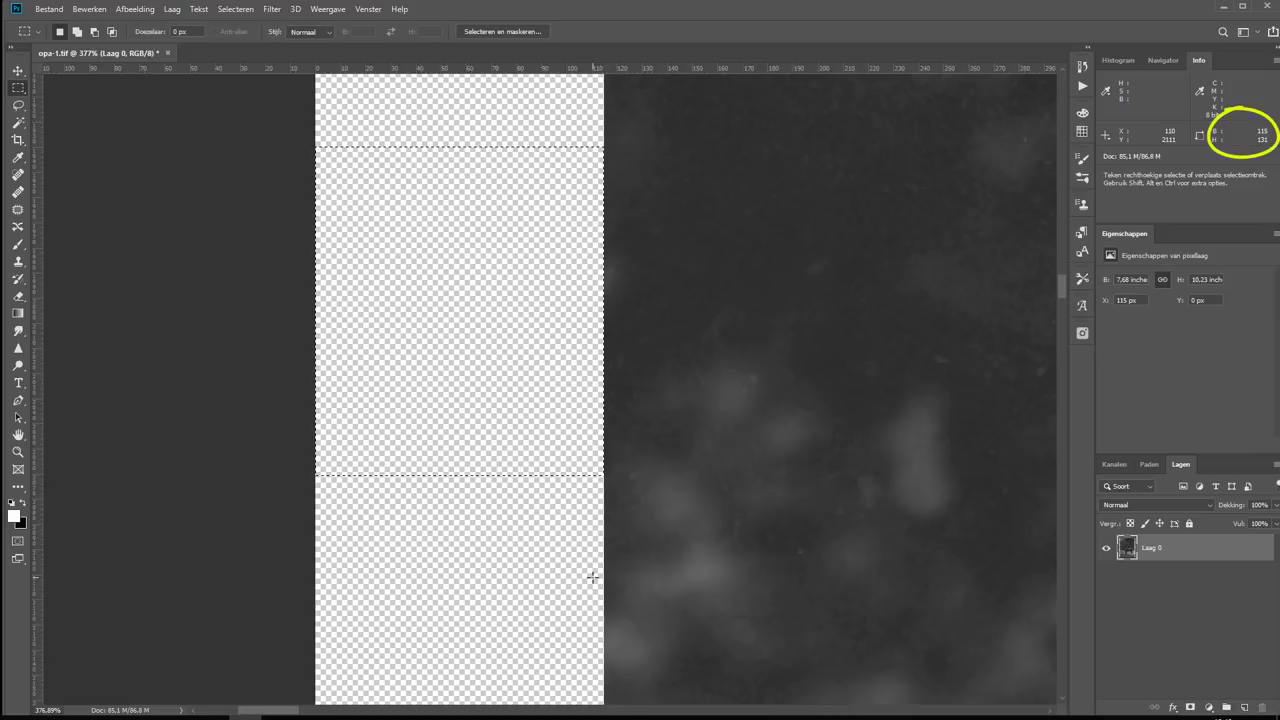
click(368, 10)
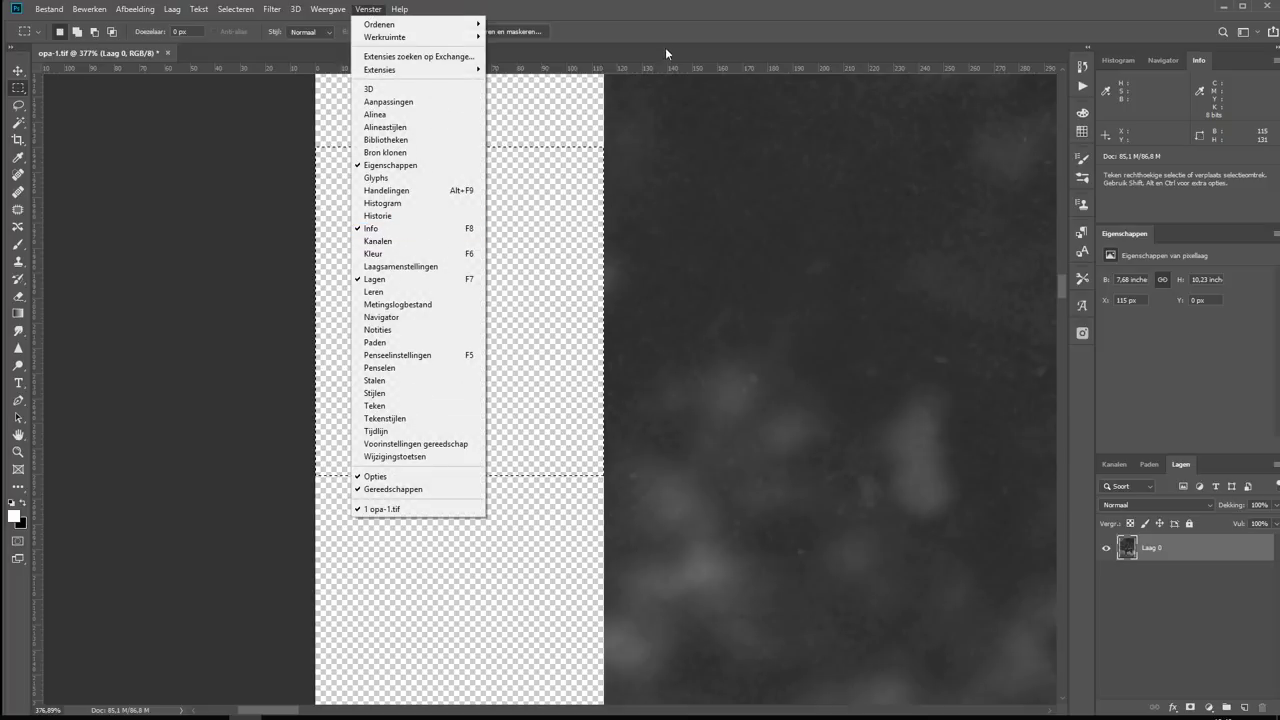
click(670, 22)
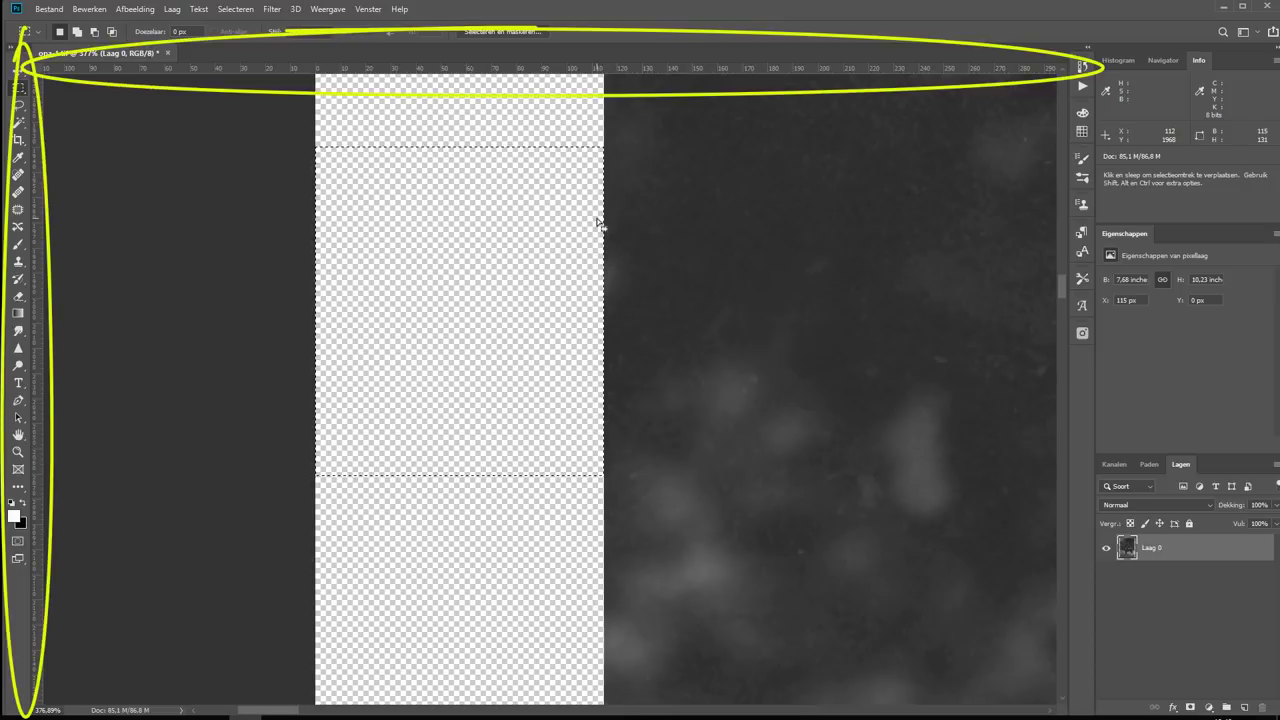
Step: Switch the ruler units back to pixels from the ruler's context menu
click(320, 10)
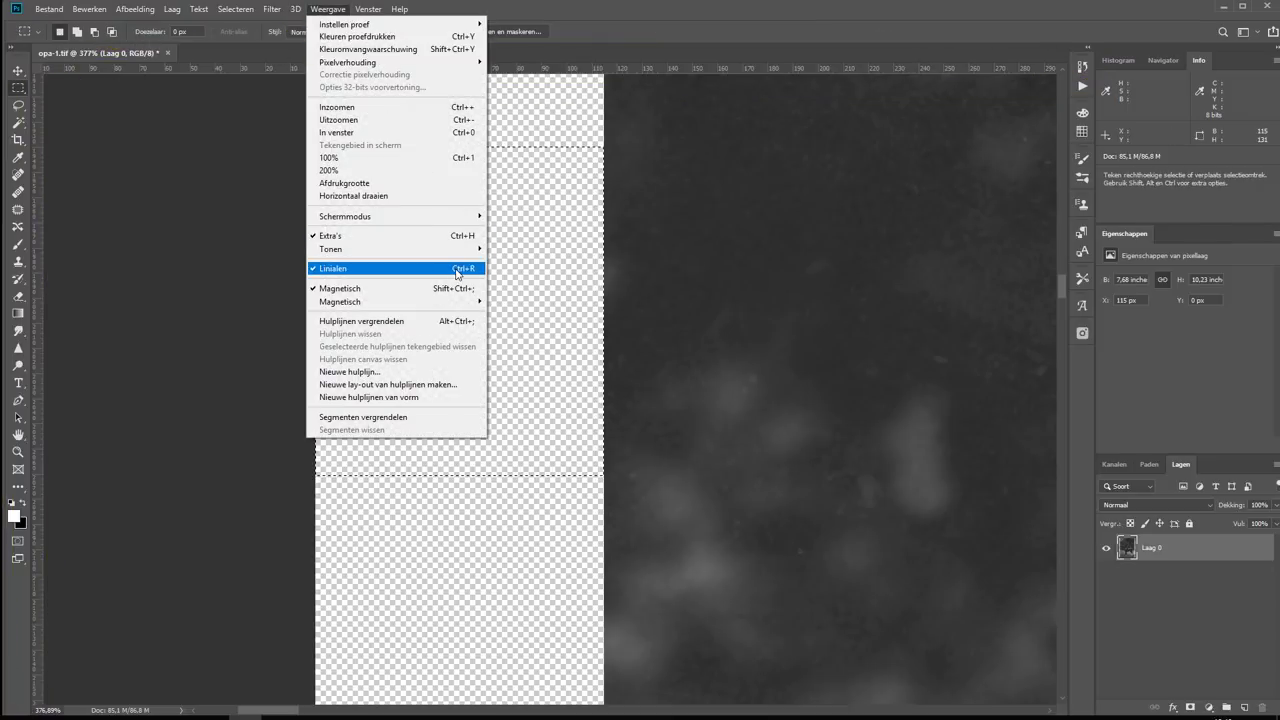
click(636, 24)
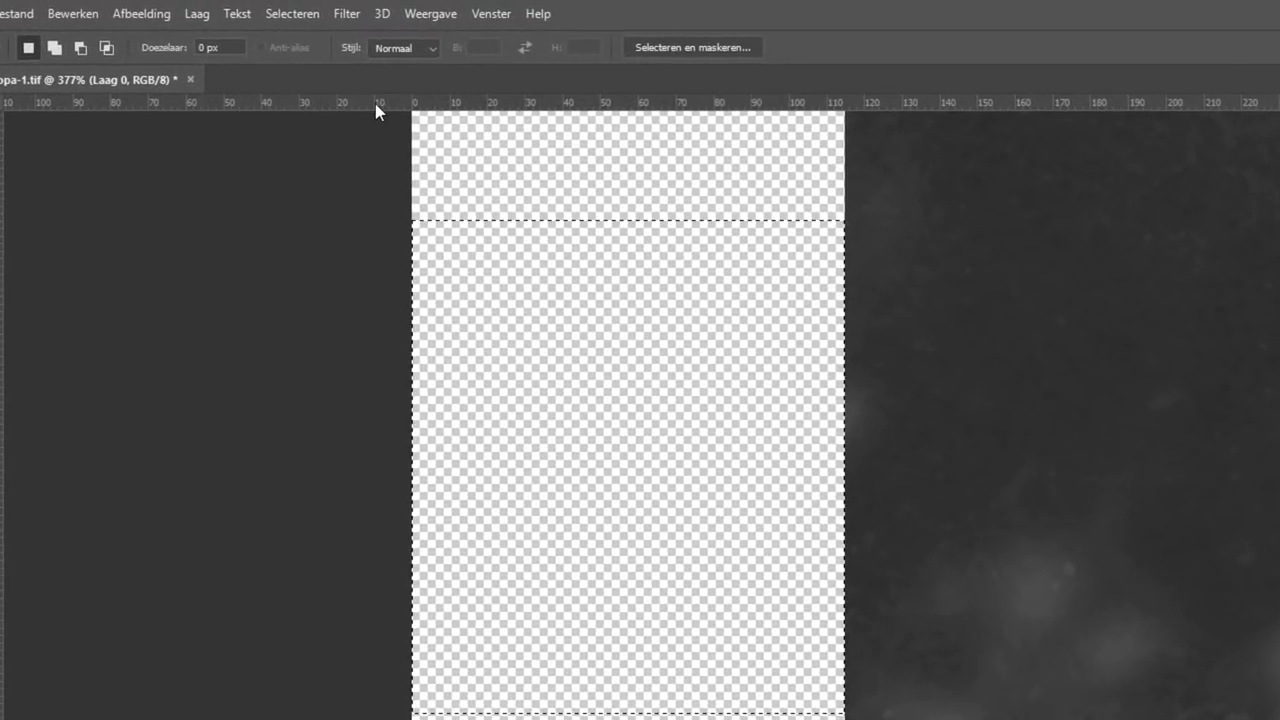
right_click(375, 103)
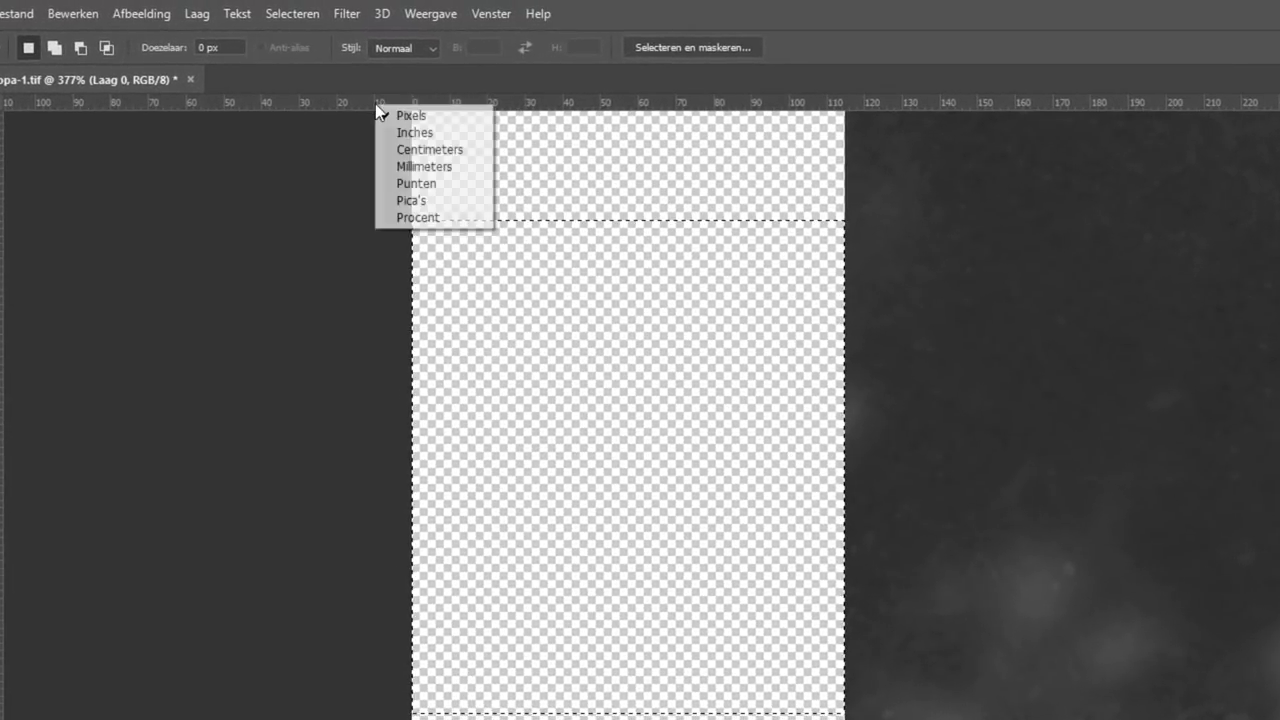
click(415, 164)
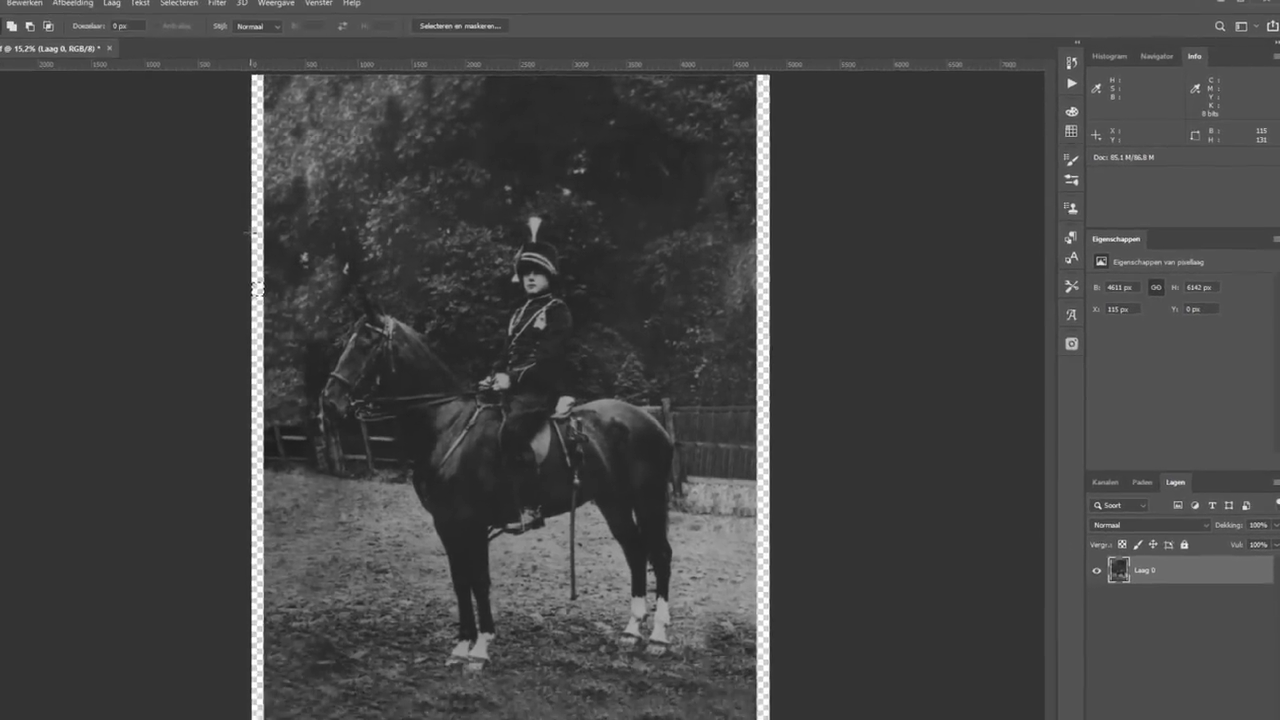
Step: Add a relative 230 px to the canvas height, leaving transparent margins on all sides
key(ctrl+minus)
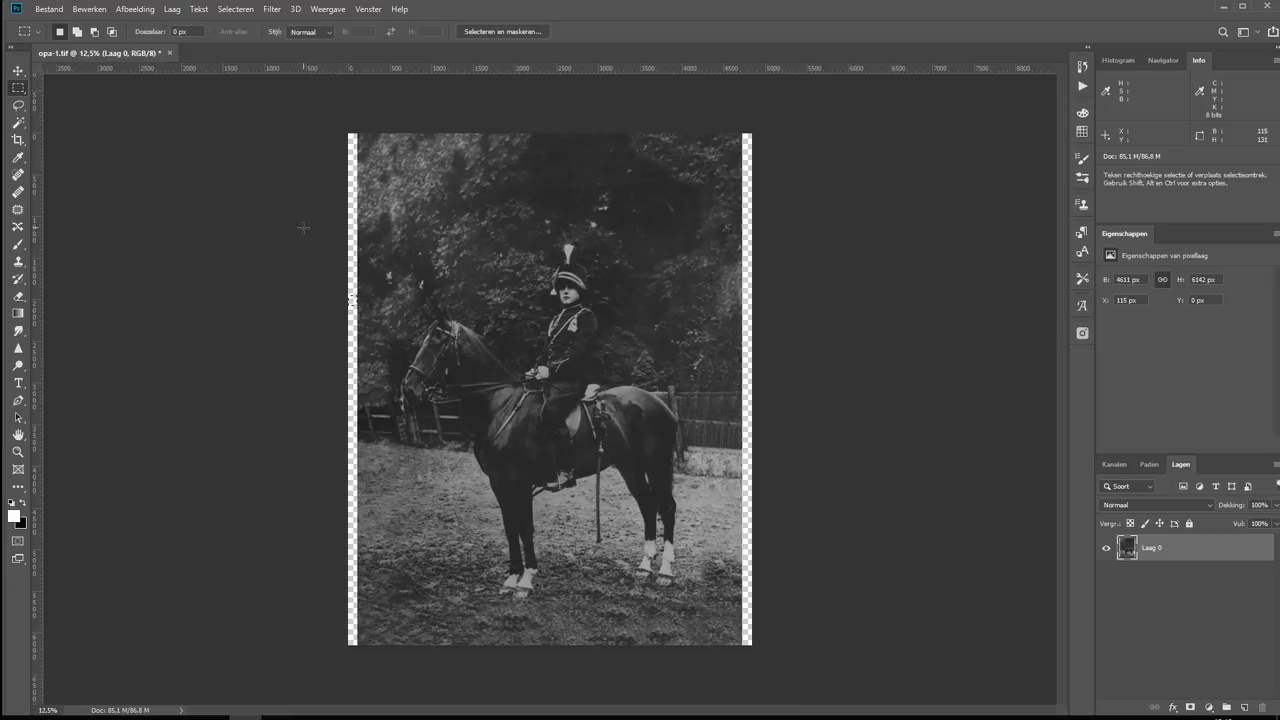
click(135, 9)
click(165, 121)
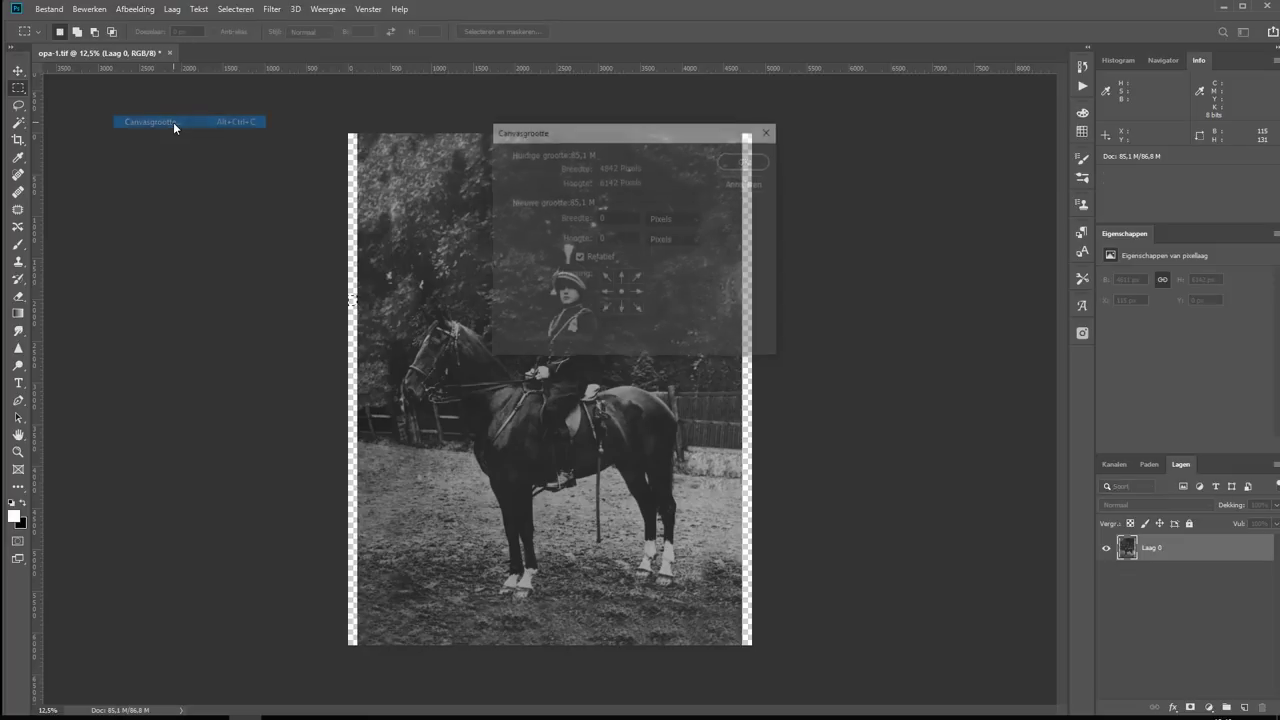
double_click(616, 237)
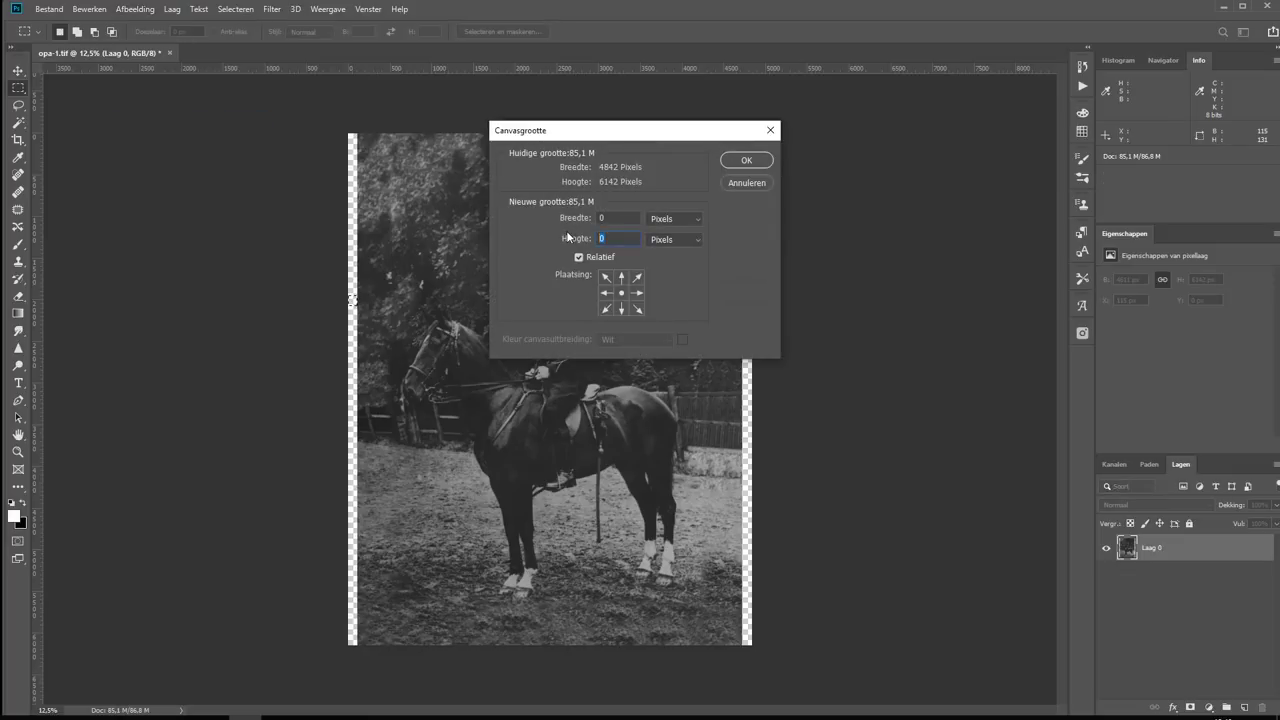
text(230)
click(745, 161)
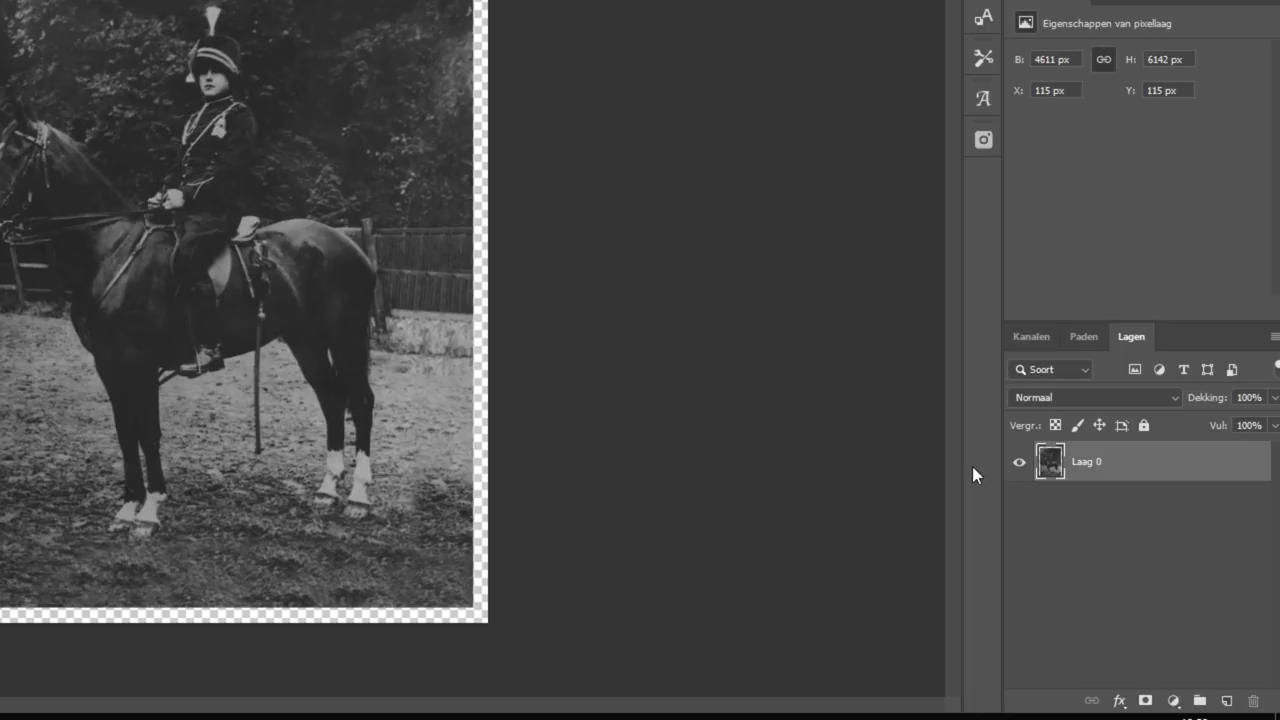
Step: Add a Volle kleur fill layer in light beige #cfc799
click(1174, 701)
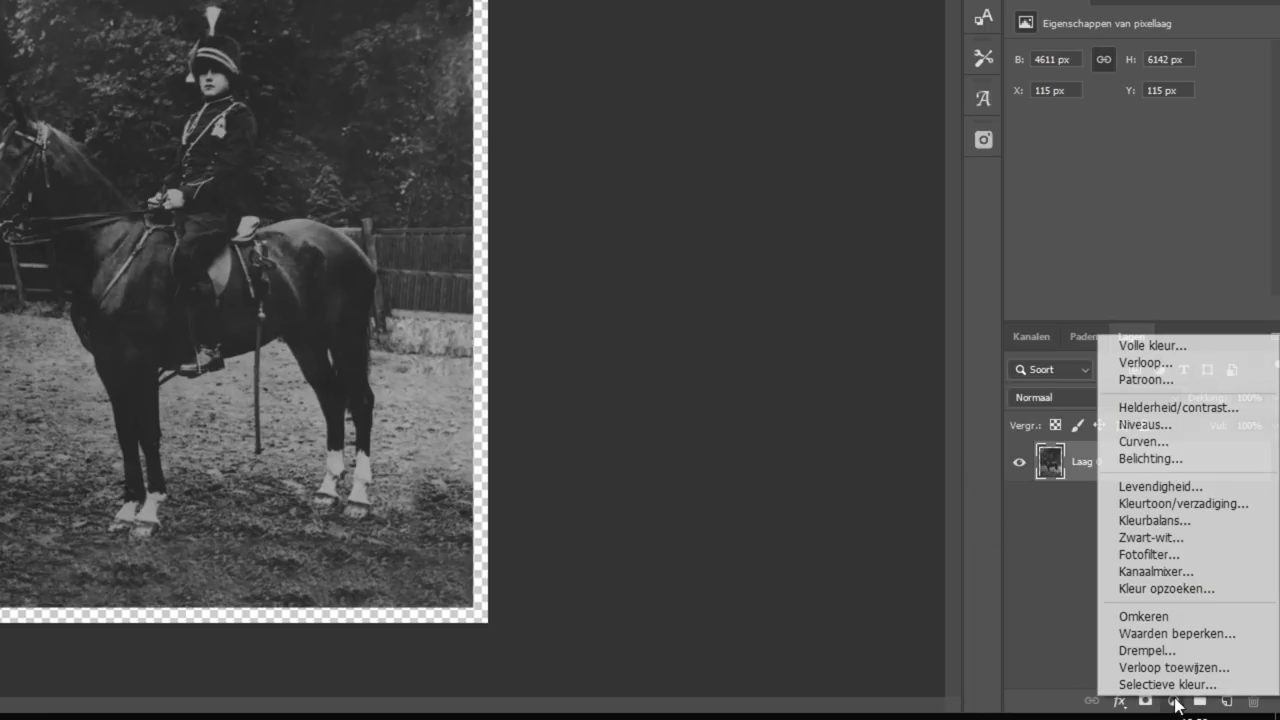
click(1179, 345)
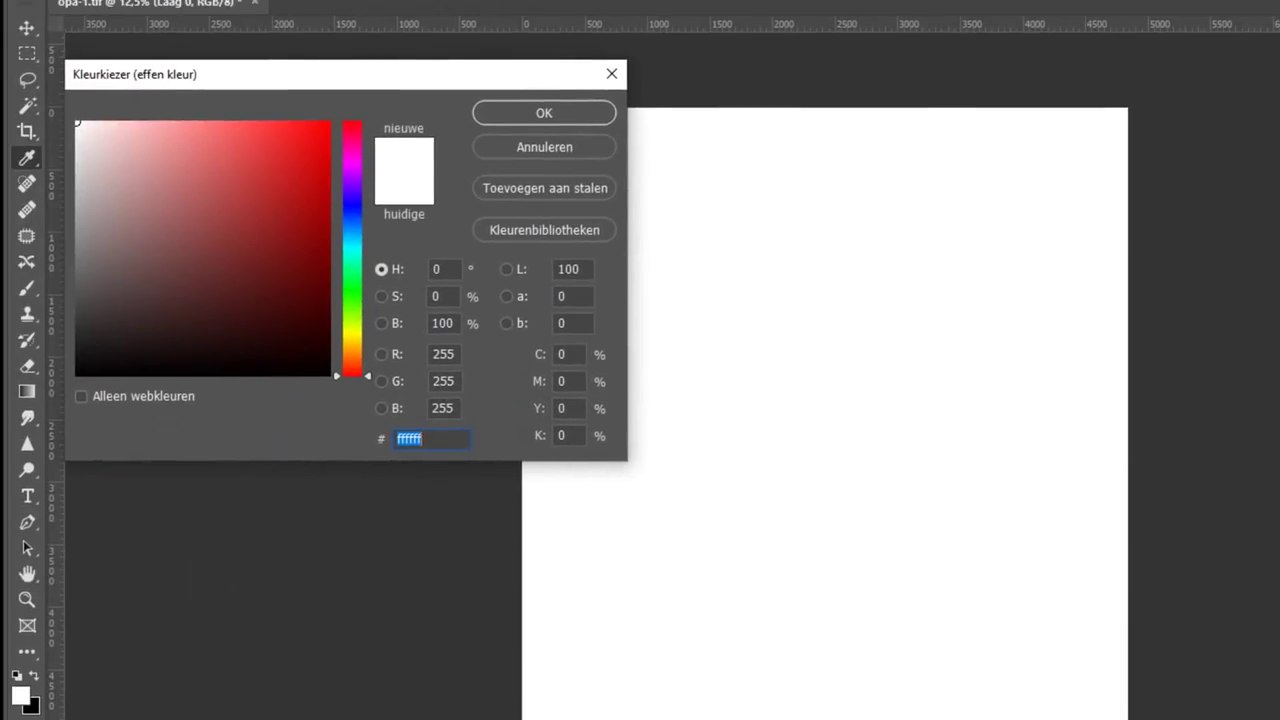
click(353, 340)
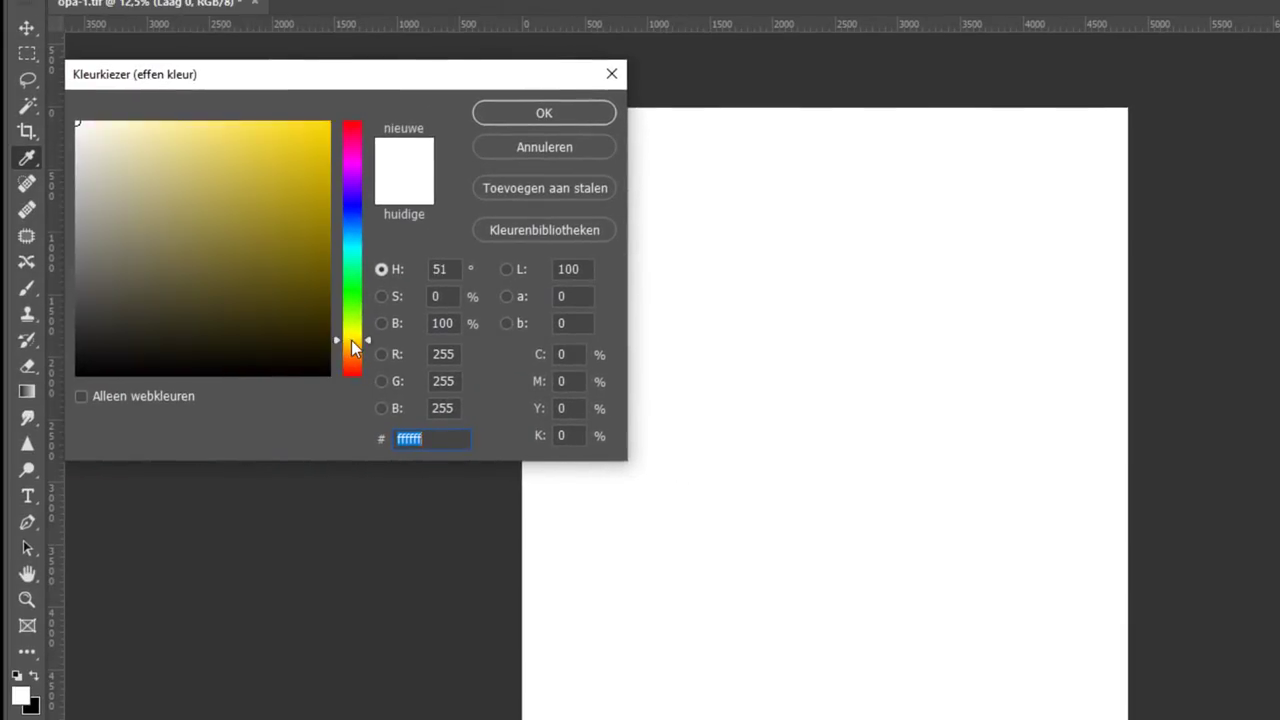
click(141, 169)
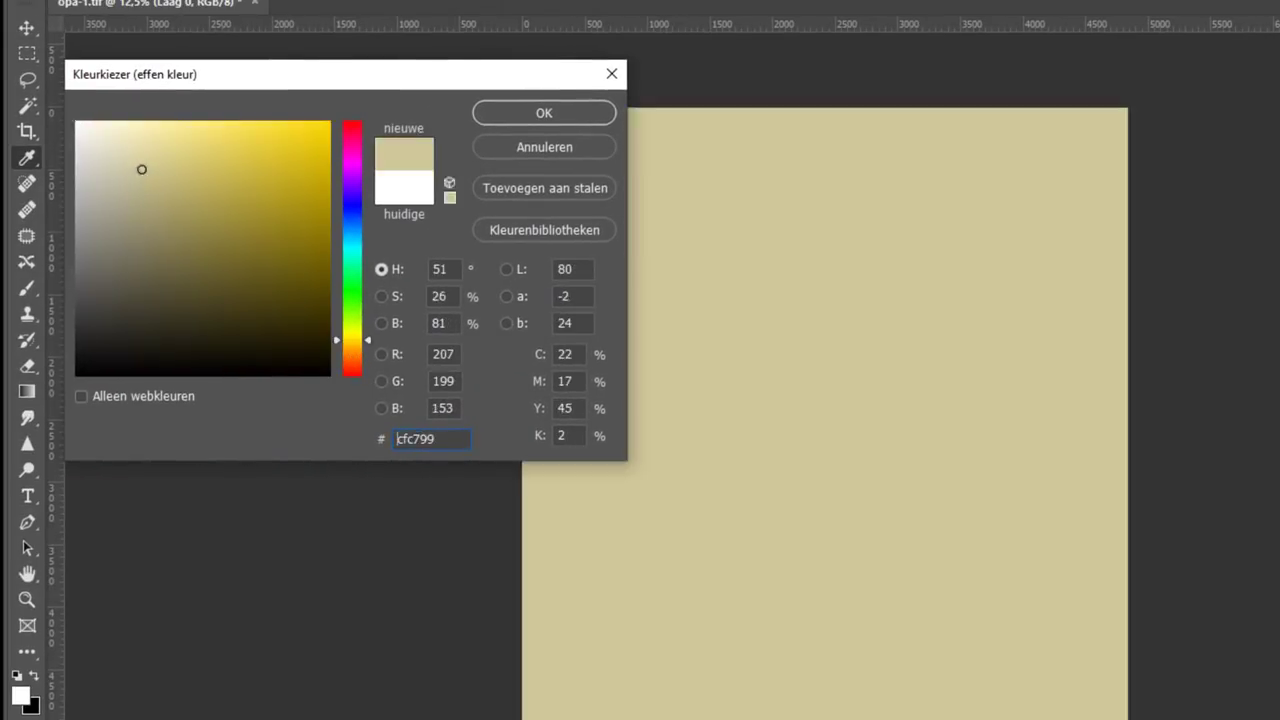
click(510, 111)
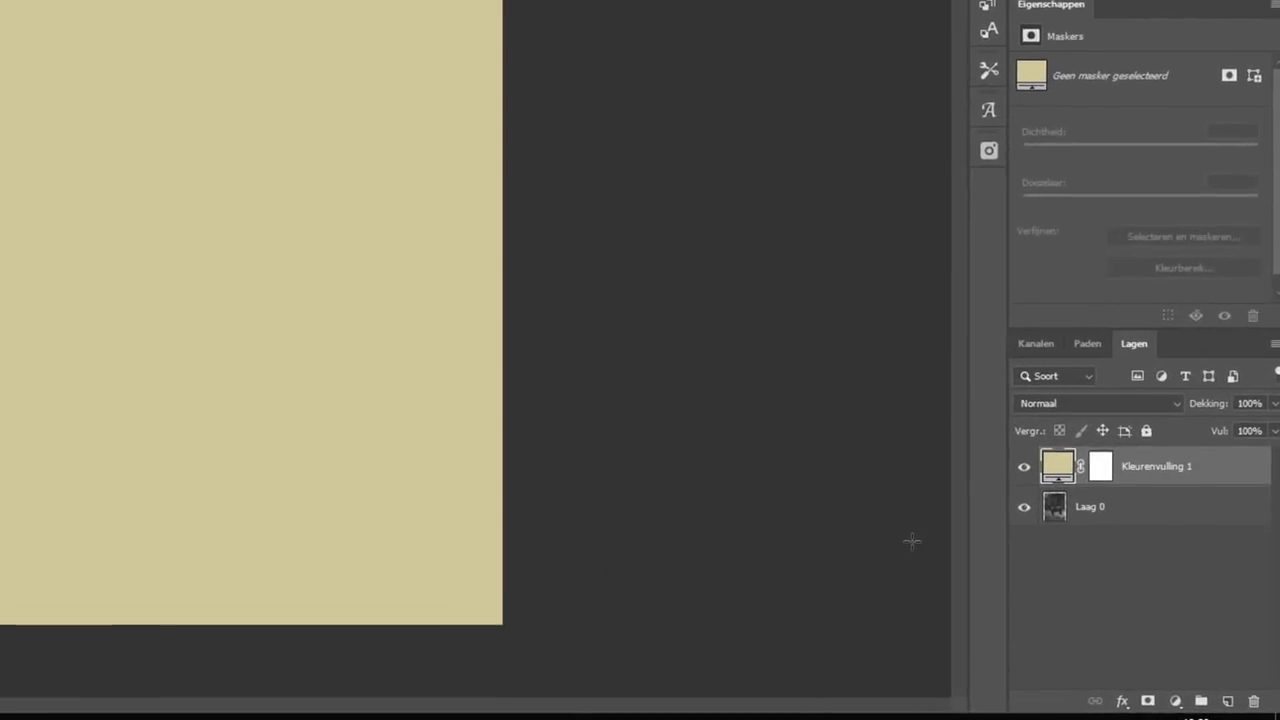
Step: Move Laag 0 above Kleurenvulling 1 and display the fill layer's white mask
click(1130, 507)
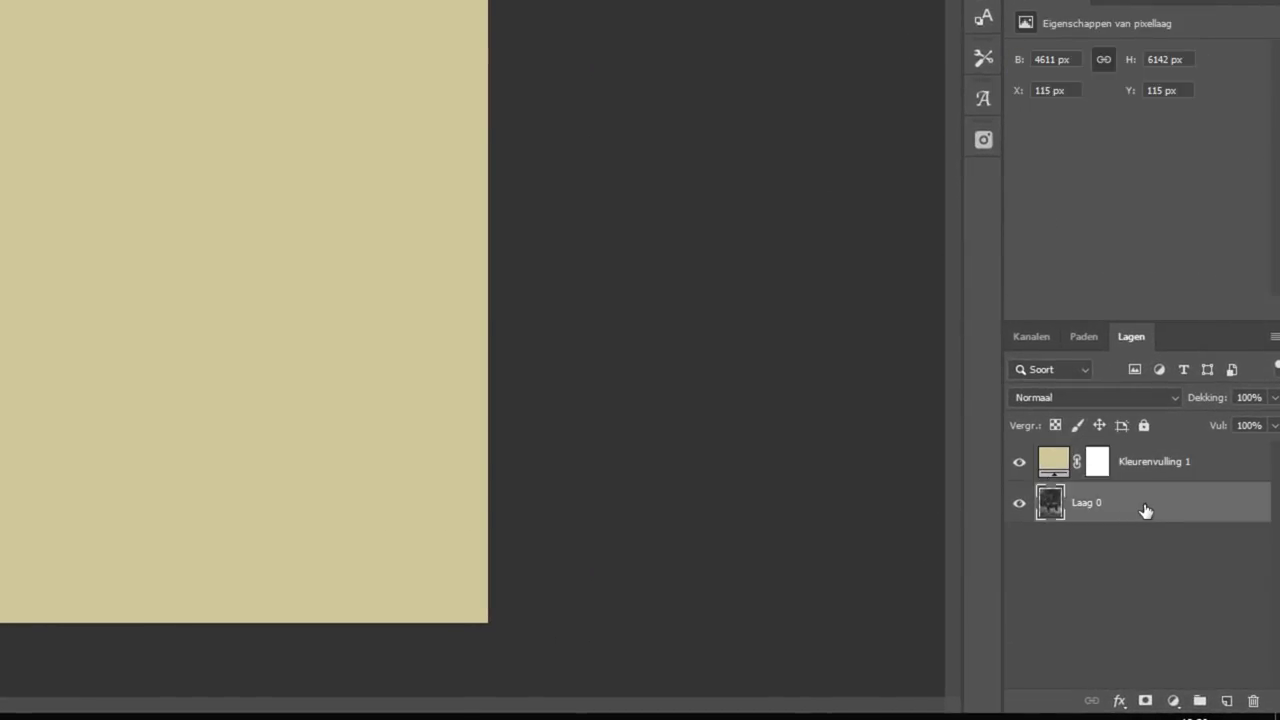
drag(1133, 511, 1146, 449)
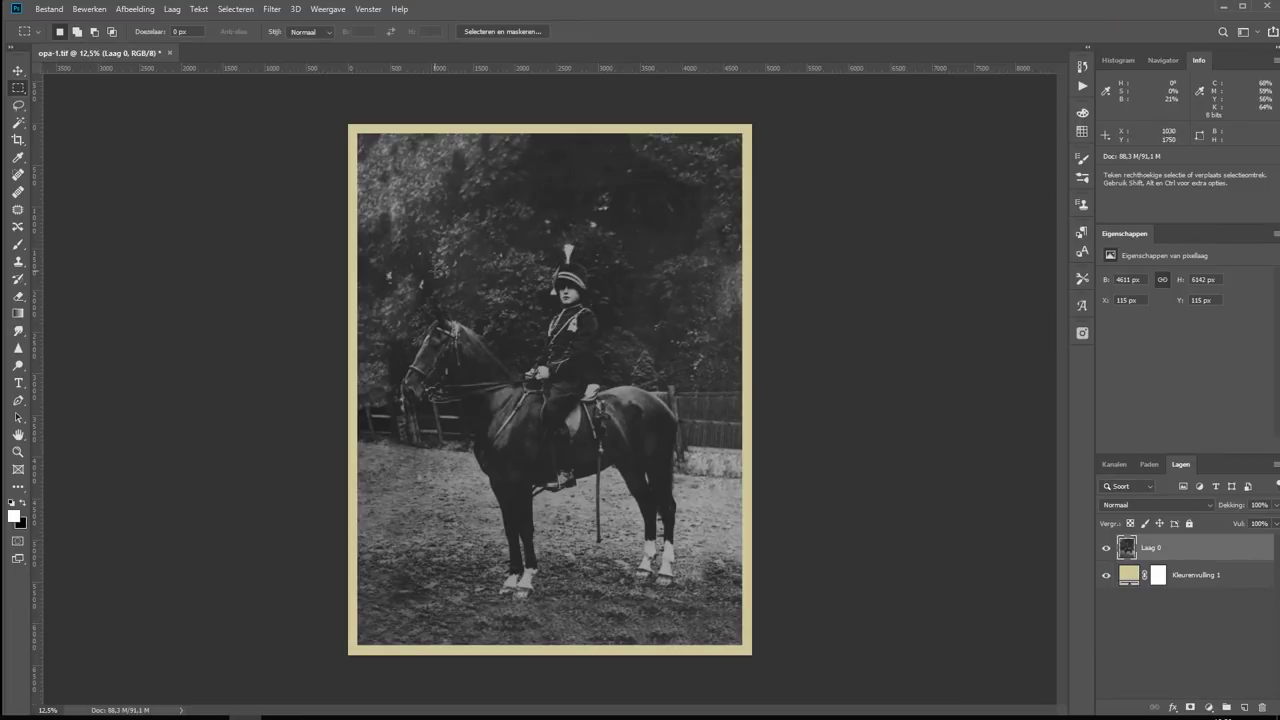
key(z)
drag(314, 218, 778, 94)
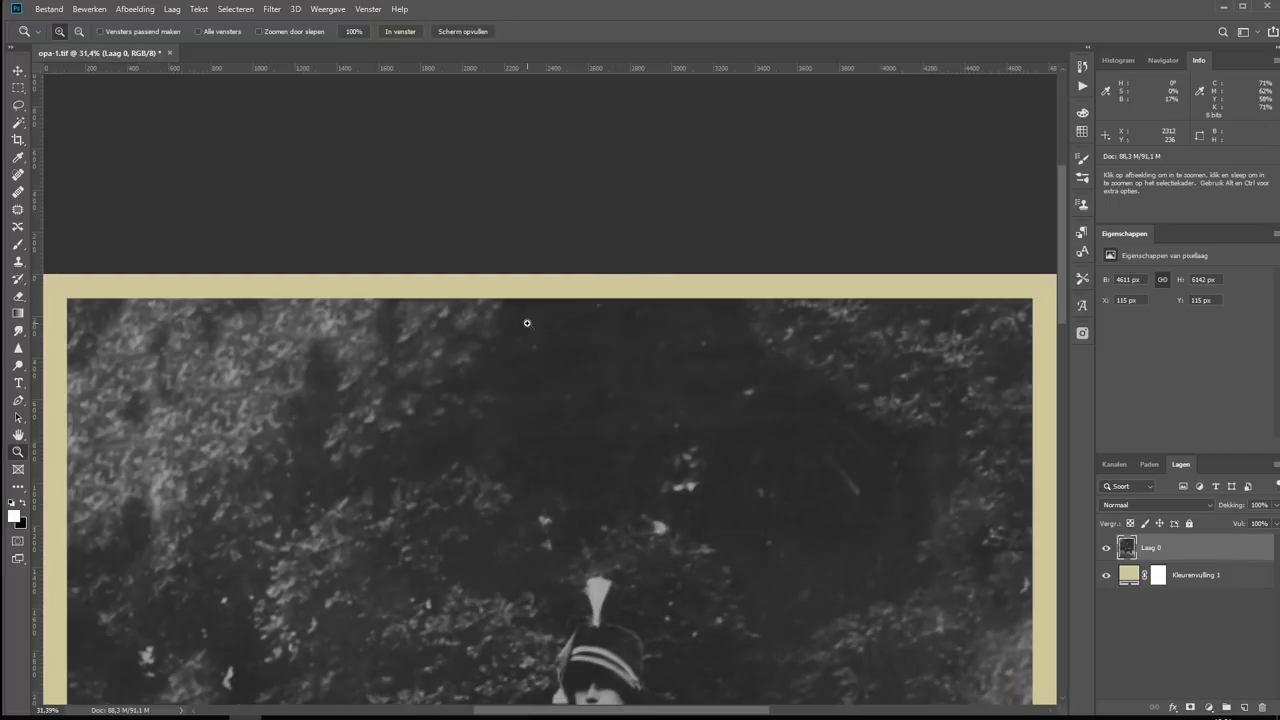
key(alt)
alt+click(528, 322)
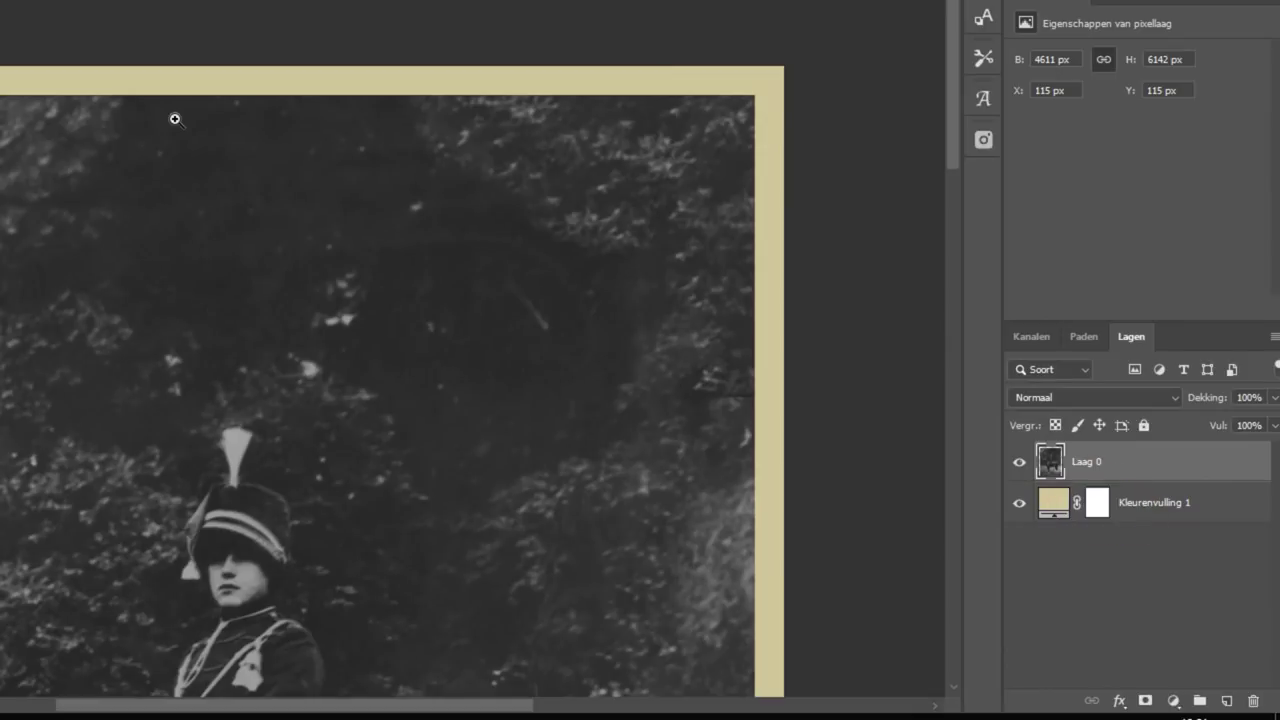
alt+click(1097, 516)
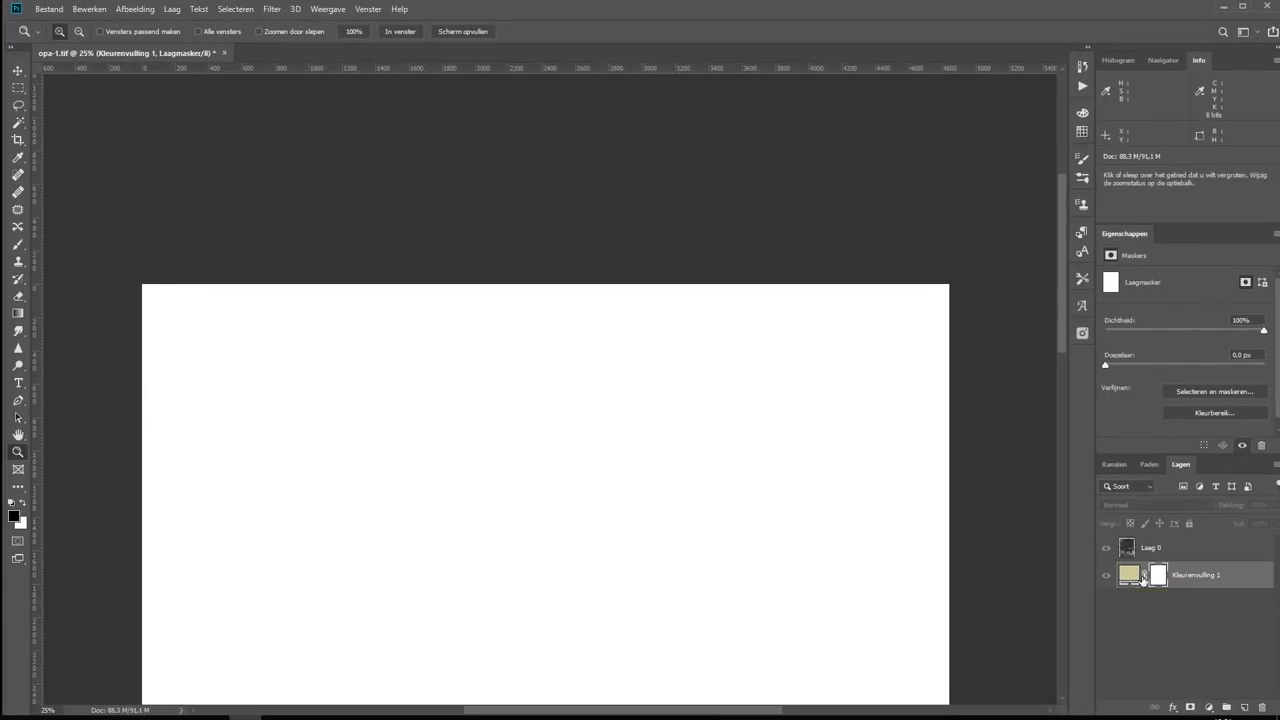
Step: Trial-paint black along the mask's top edge, undo it, then target the mask with black foreground
click(16, 247)
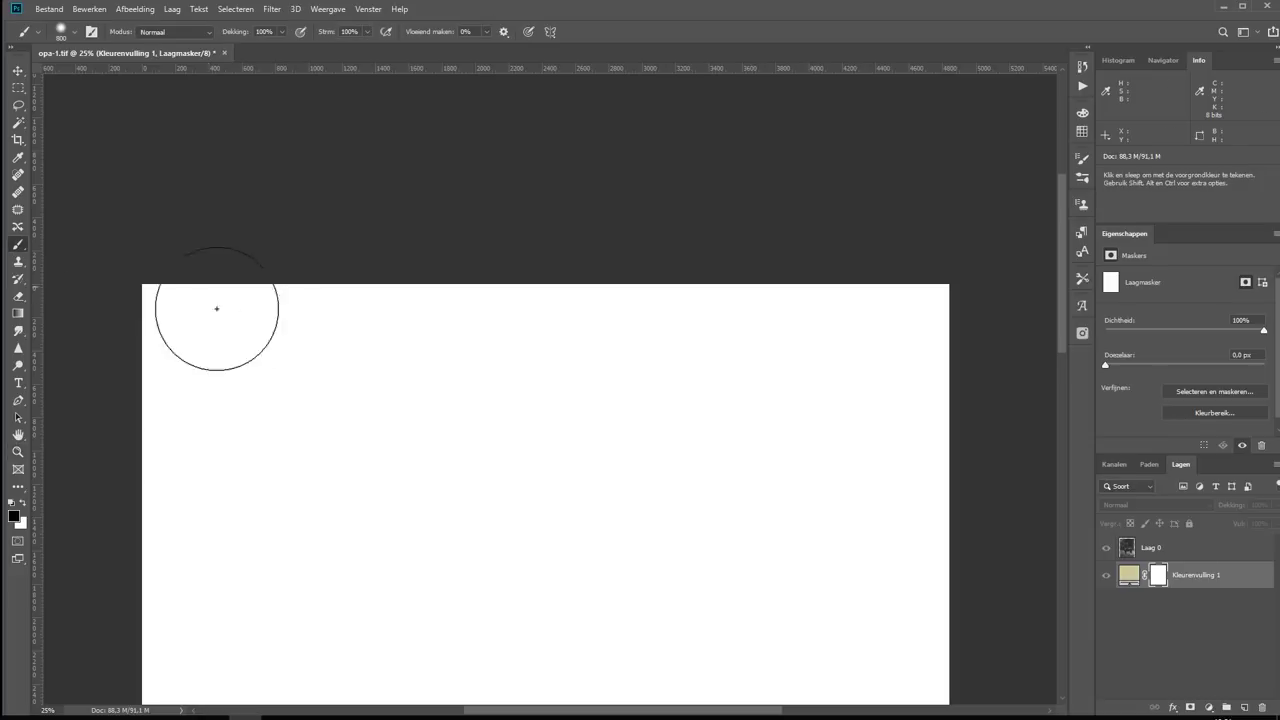
drag(294, 291, 550, 333)
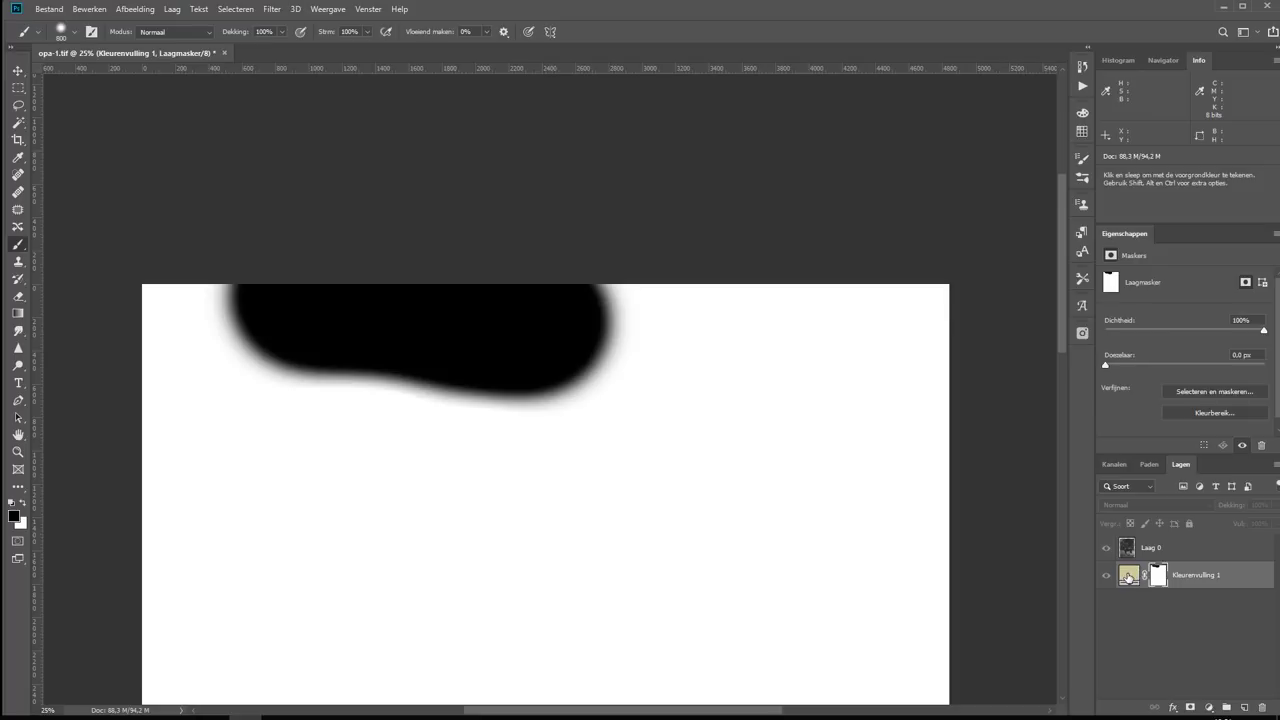
click(1128, 577)
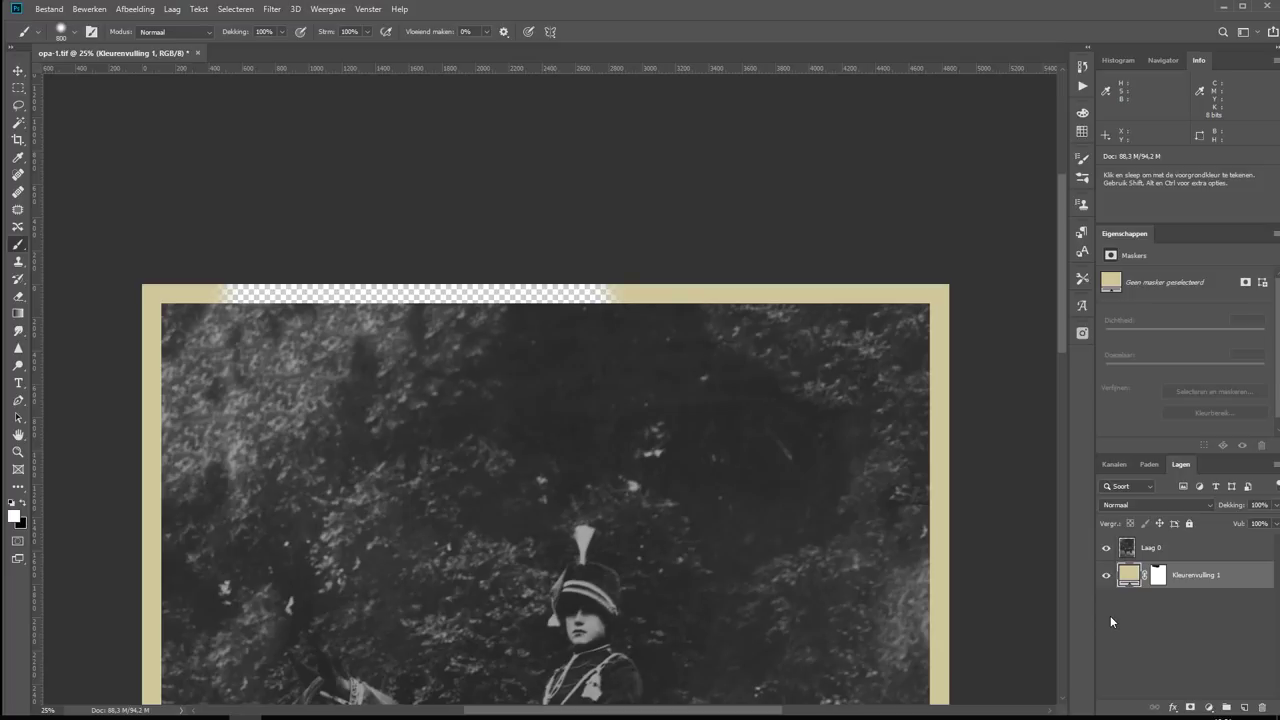
key(ctrl+z)
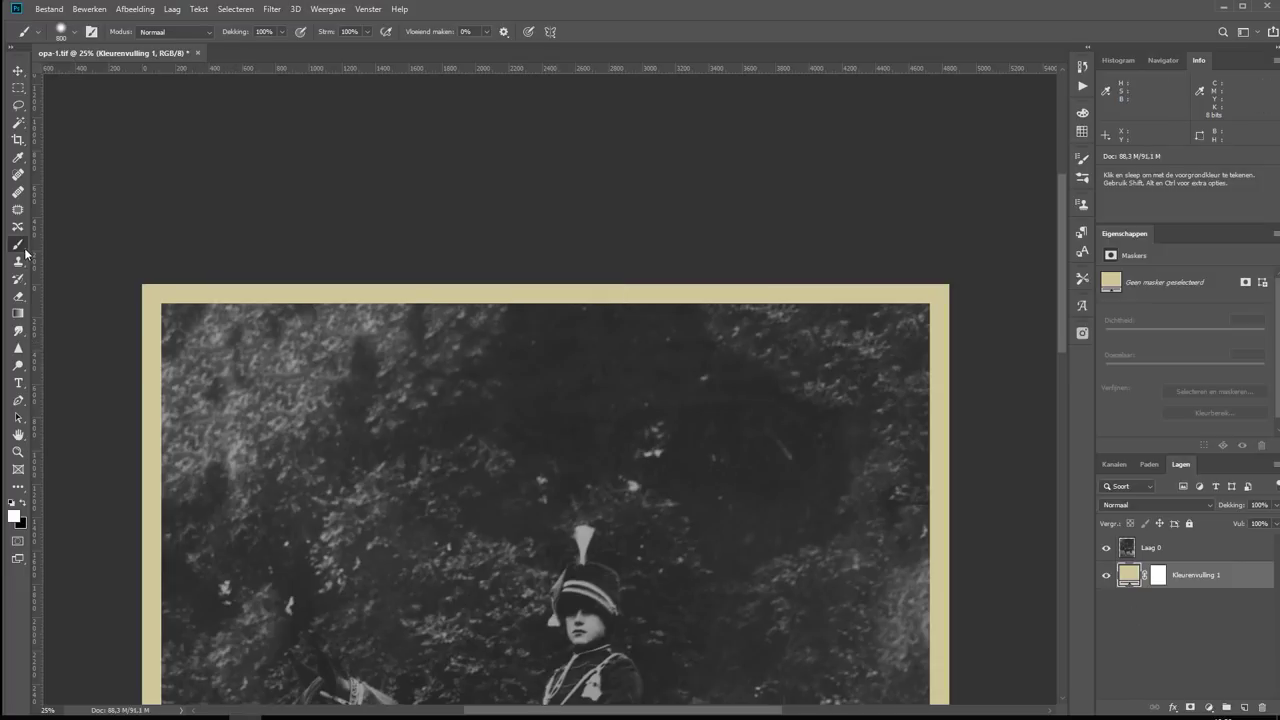
click(1160, 581)
key(x)
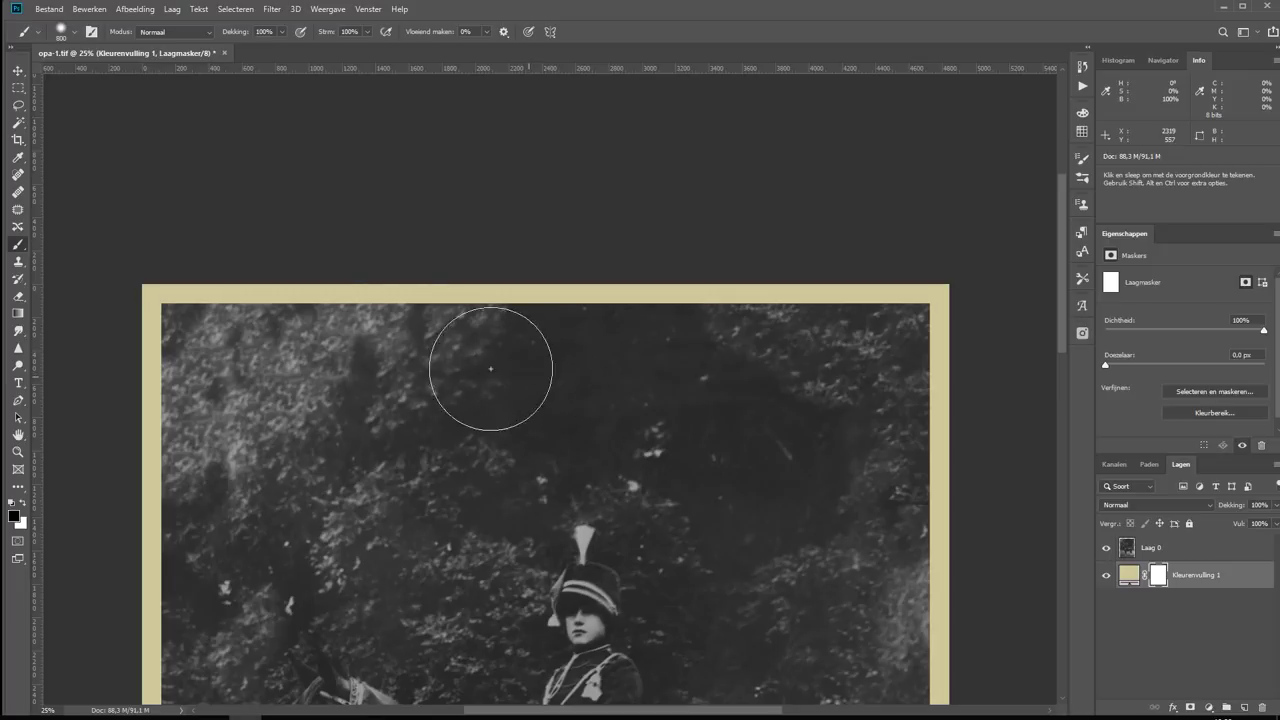
Step: Set the round brush to 150 px with 100% hardness
right_click(519, 317)
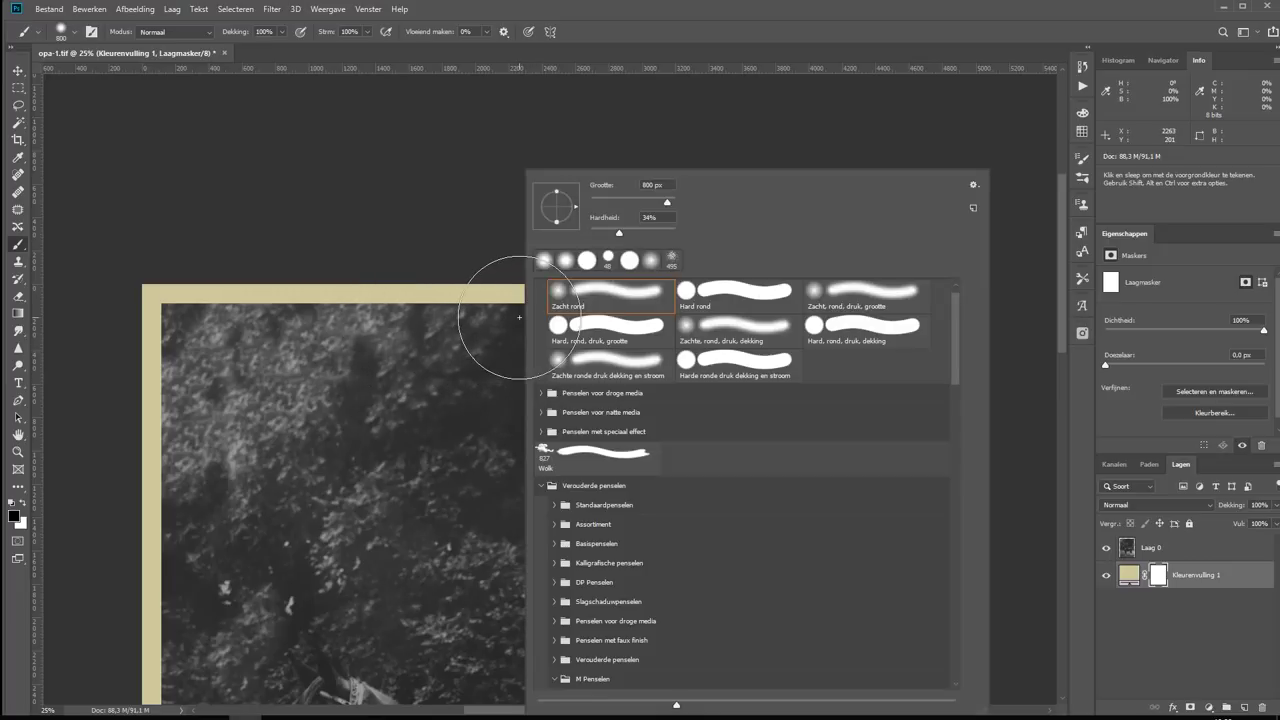
click(616, 203)
drag(616, 203, 605, 202)
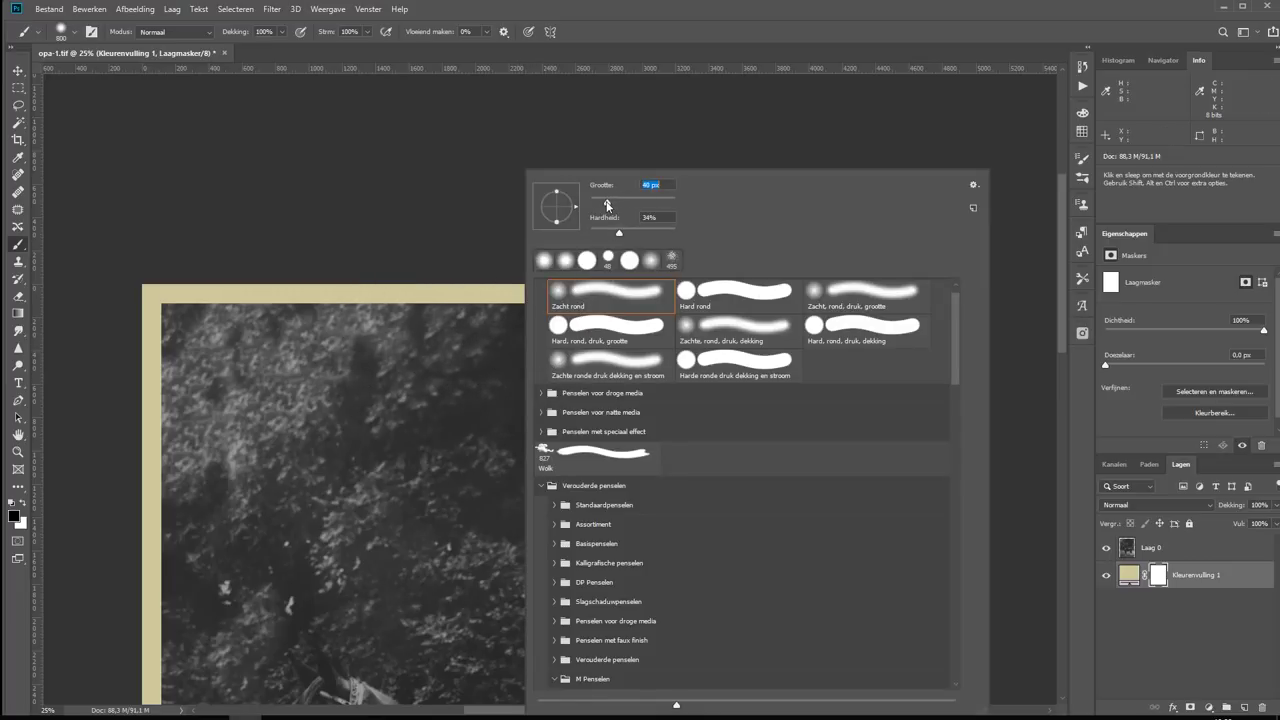
text(72)
key(Return)
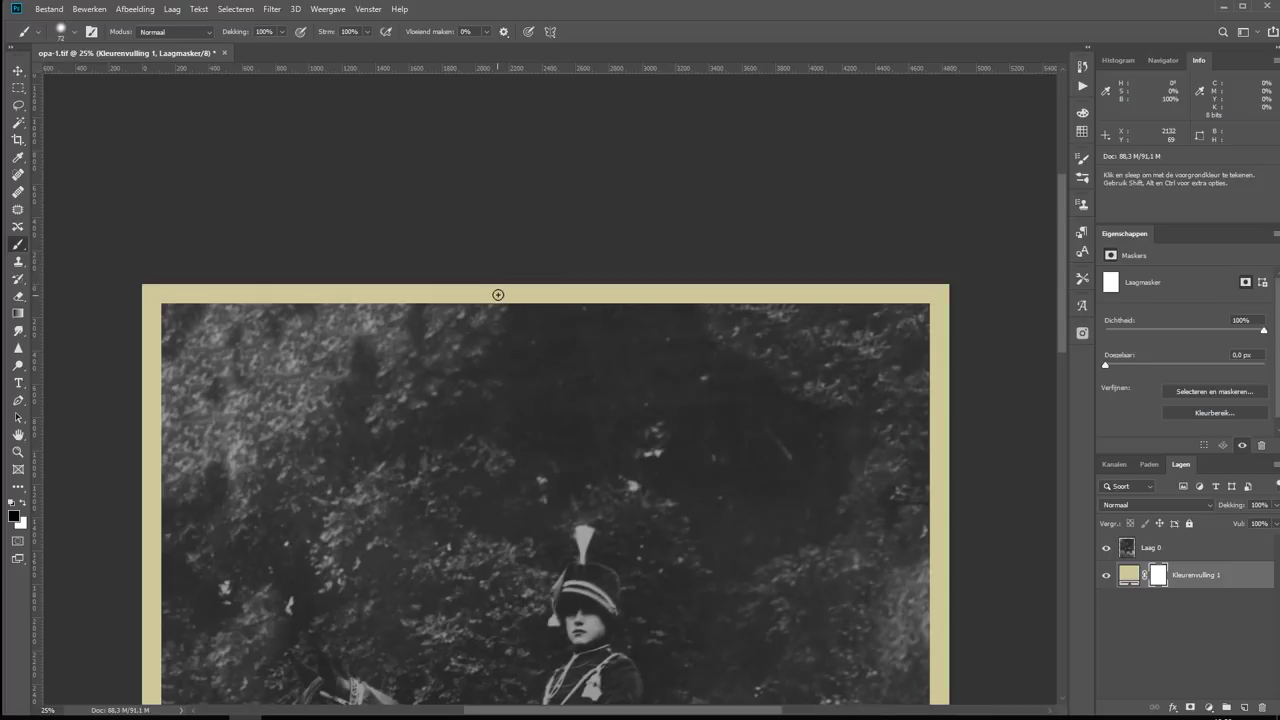
key(bracketright)
key(bracketright)
key(bracketright)
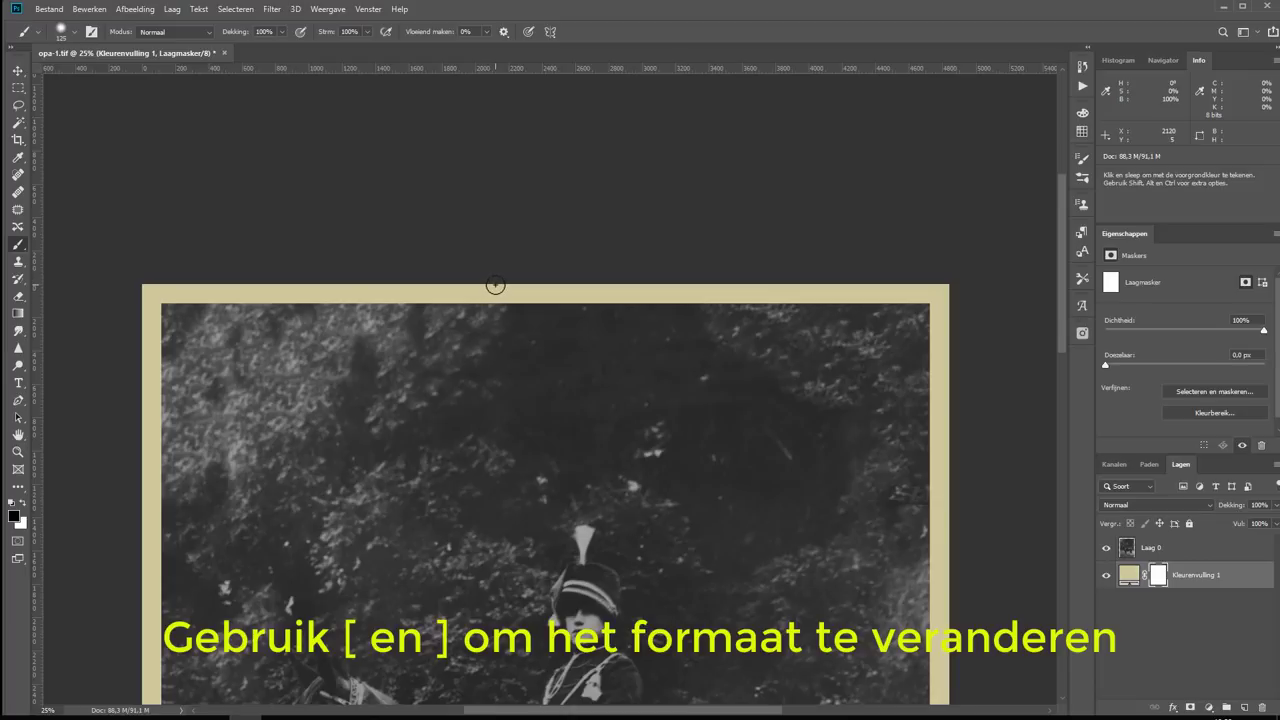
key(bracketright)
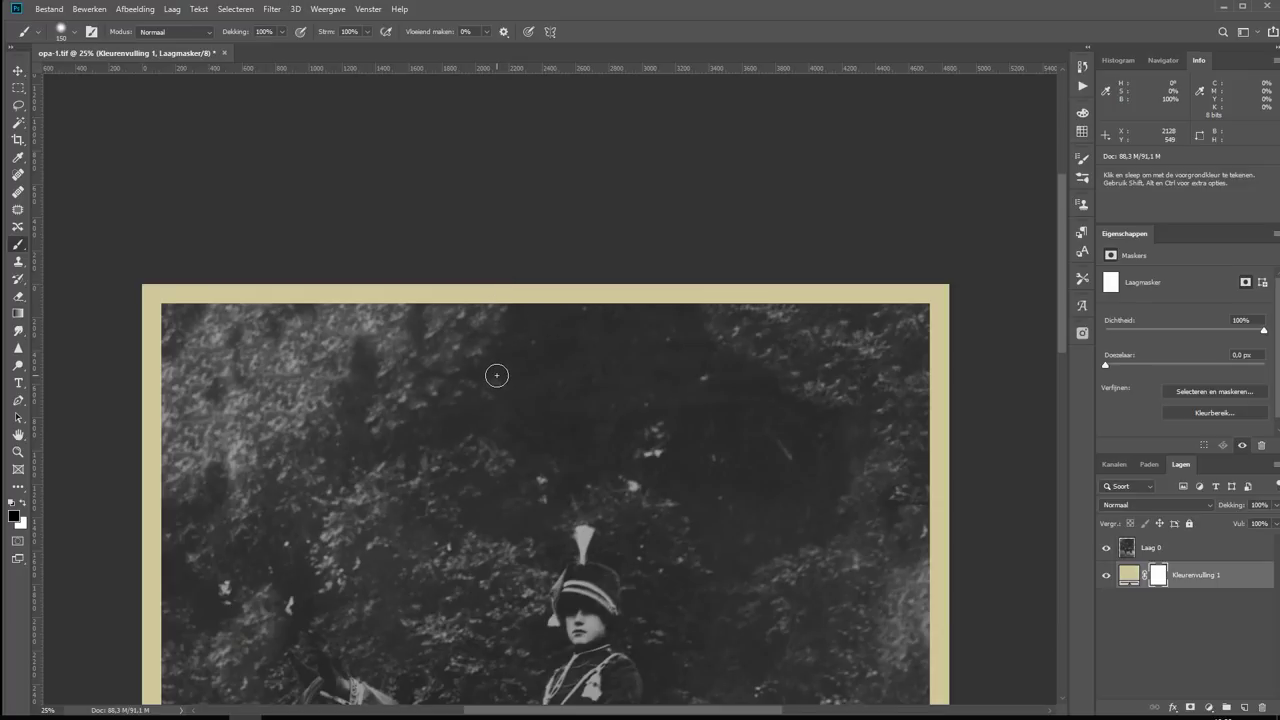
right_click(438, 363)
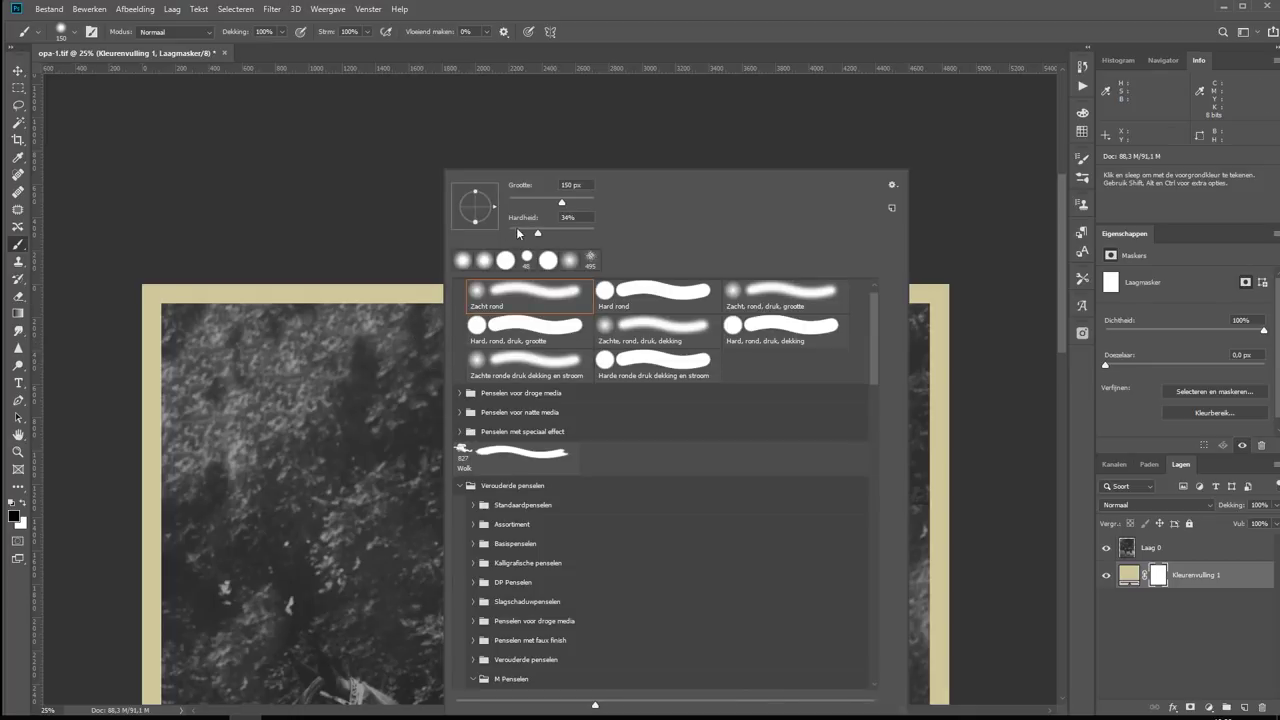
drag(557, 232, 630, 225)
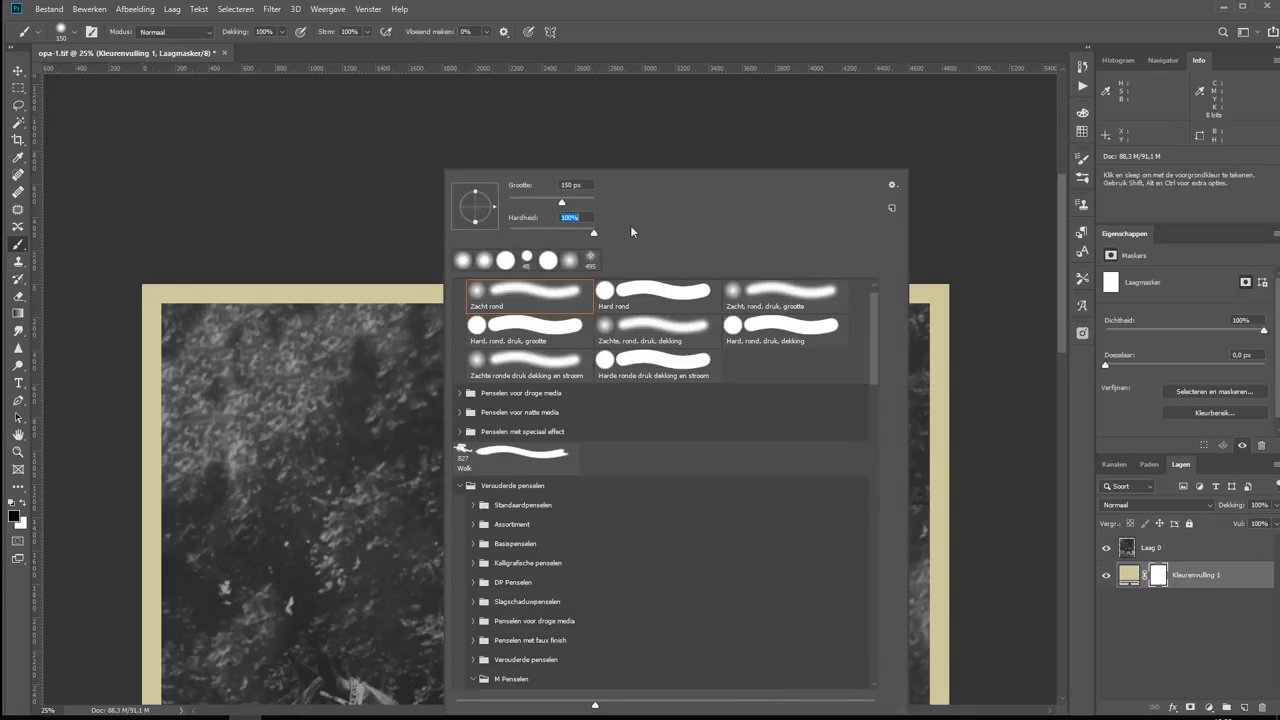
click(725, 117)
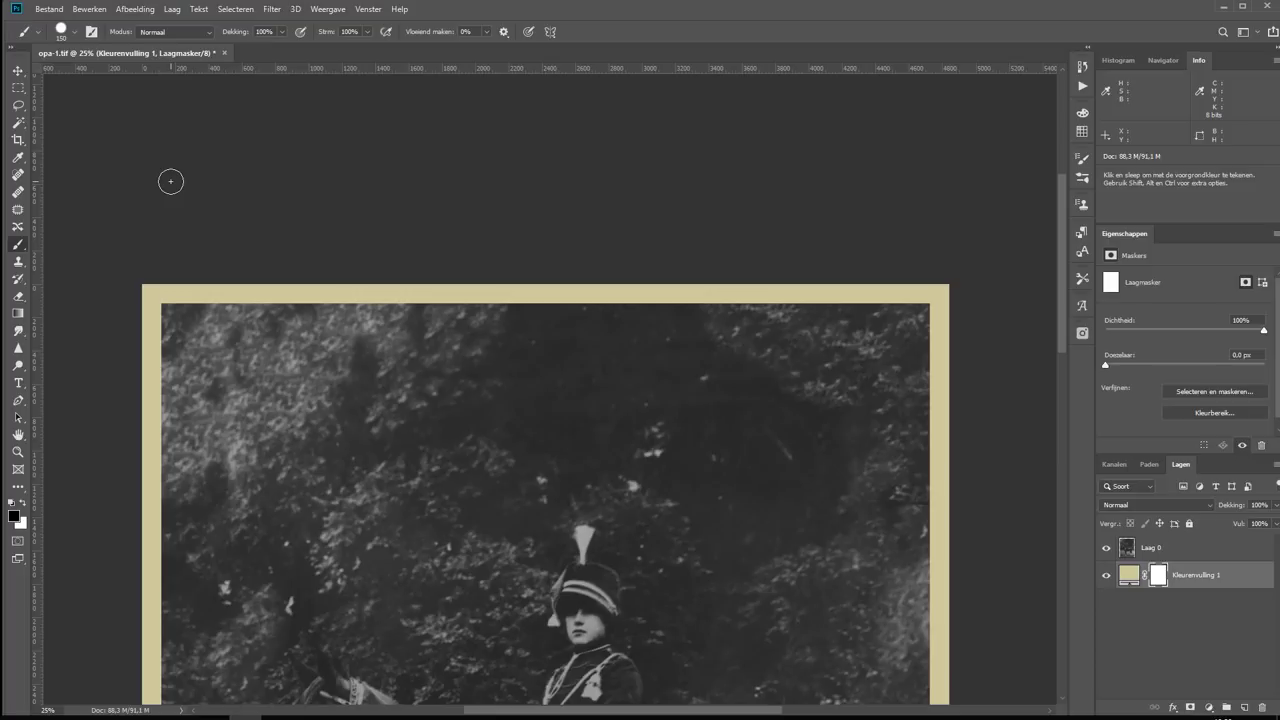
Step: Punch five test holes along the border's top edge in the mask, then undo them
click(147, 289)
click(180, 288)
click(223, 286)
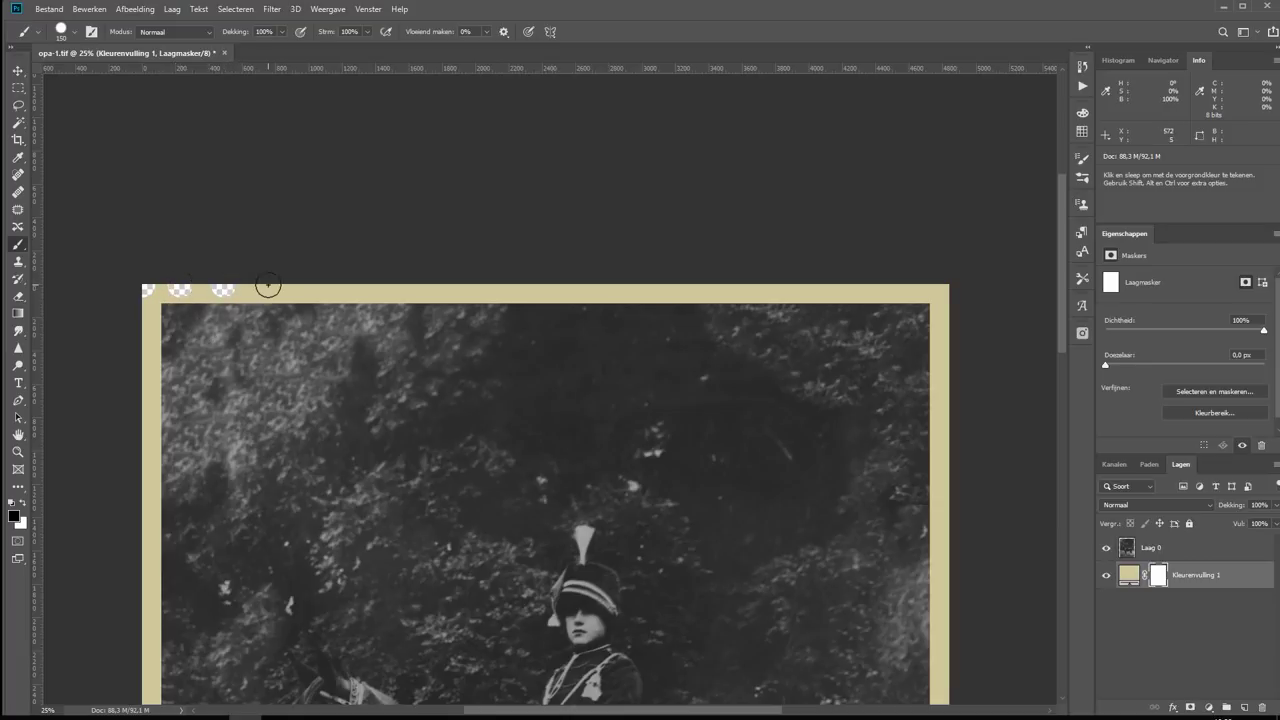
click(263, 289)
click(312, 289)
key(ctrl+z)
key(ctrl+z)
key(ctrl+z)
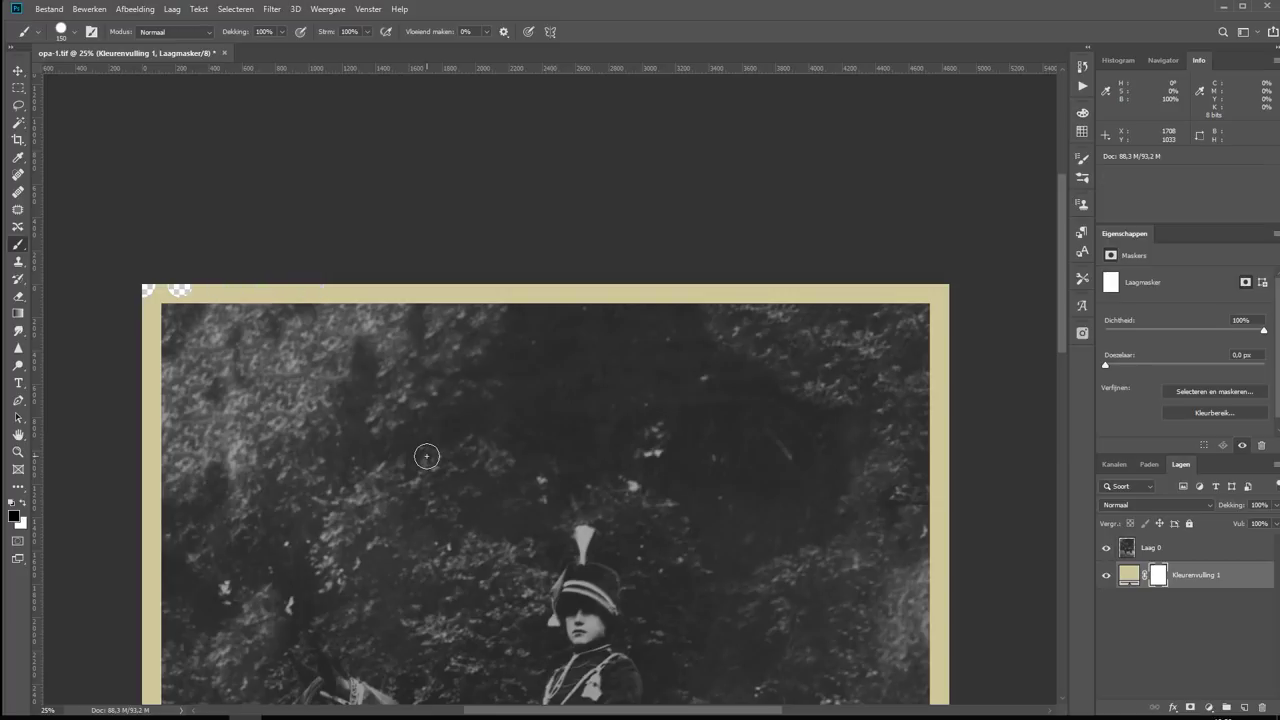
key(ctrl+z)
key(ctrl+z)
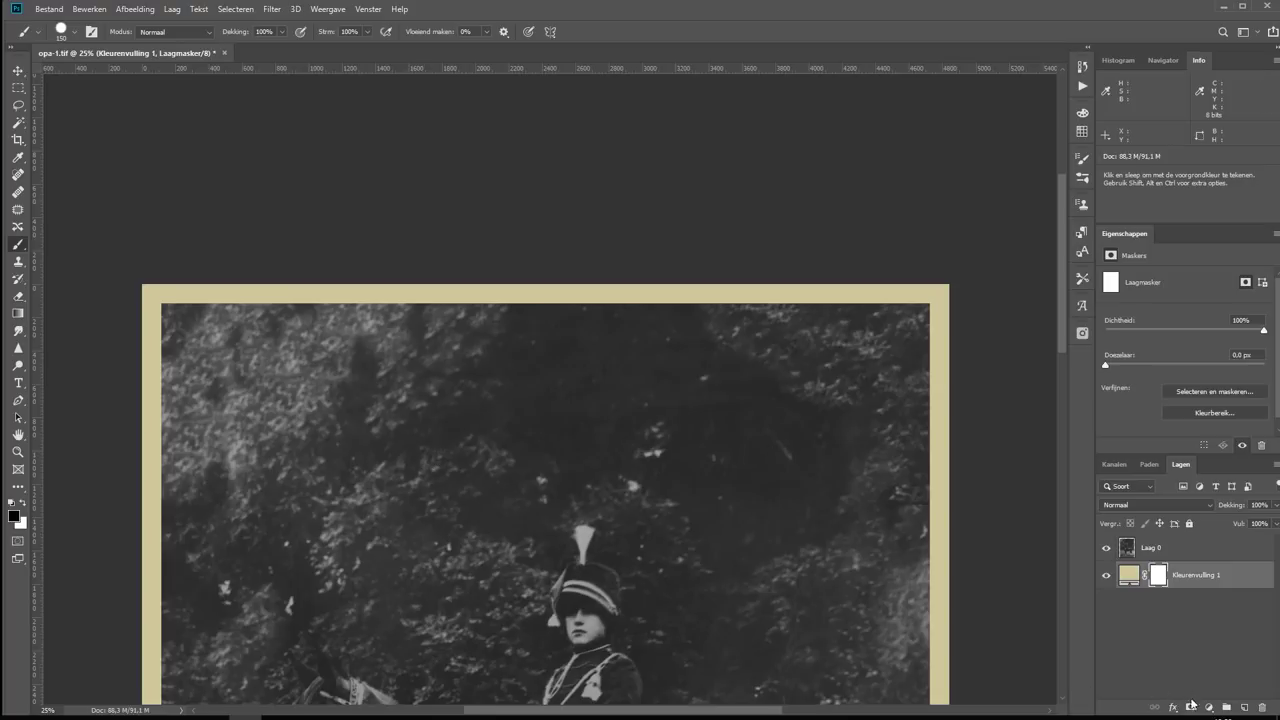
Step: Add a new layer, Laag 1, above Laag 0 and paint a thick white wavy stroke on it
click(1212, 545)
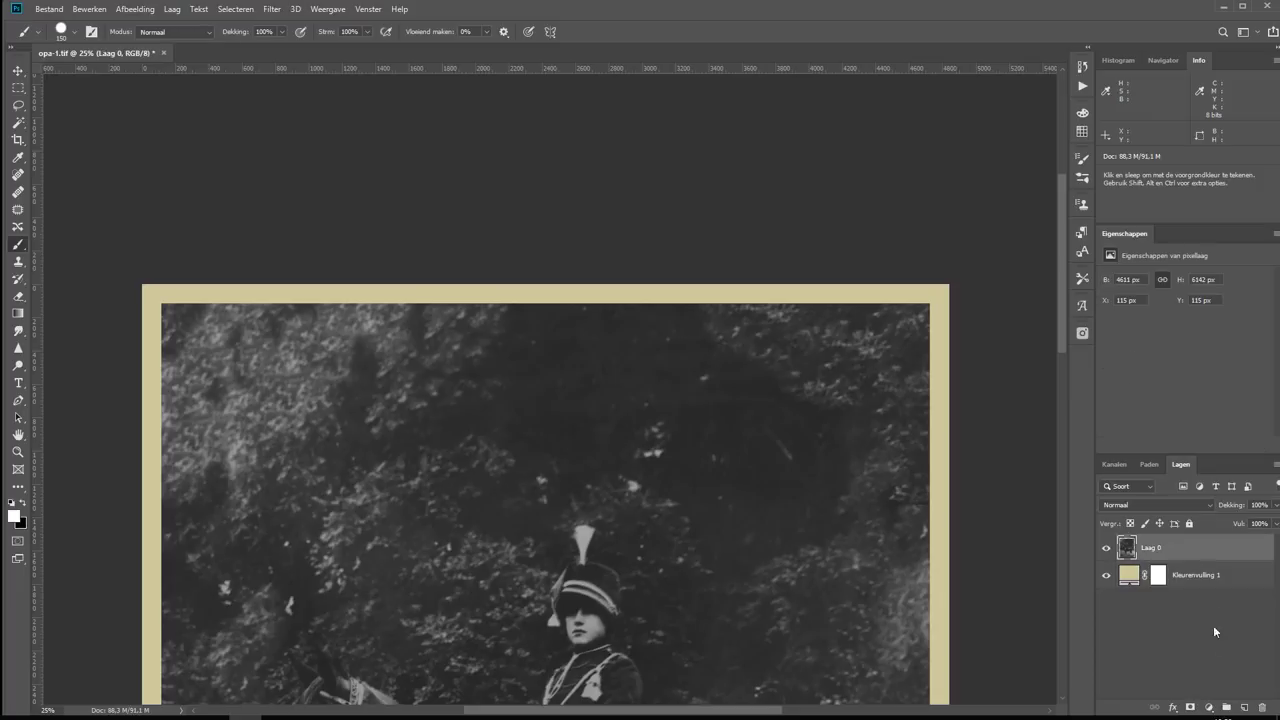
click(1244, 707)
key(x)
mouse_move(242, 426)
mouse_down()
mouse_move(368, 426)
mouse_move(477, 471)
mouse_move(560, 443)
mouse_move(660, 509)
mouse_move(771, 477)
mouse_move(820, 548)
mouse_up()
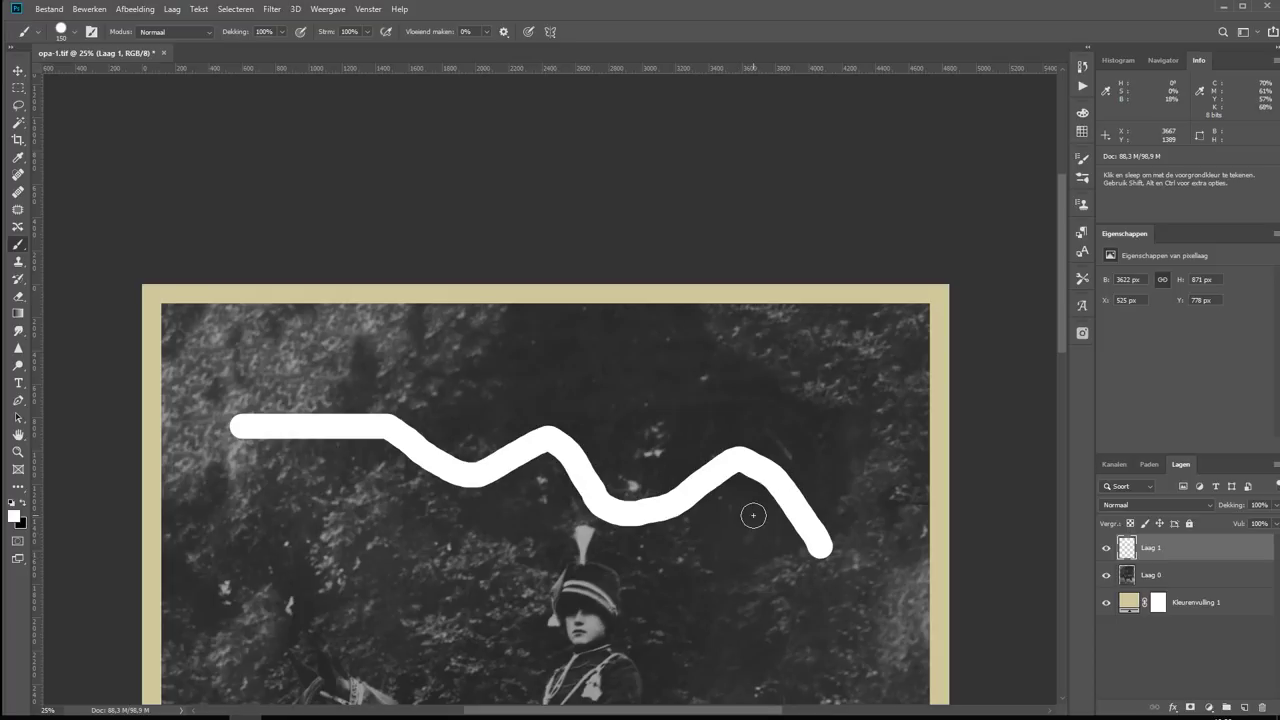
click(368, 9)
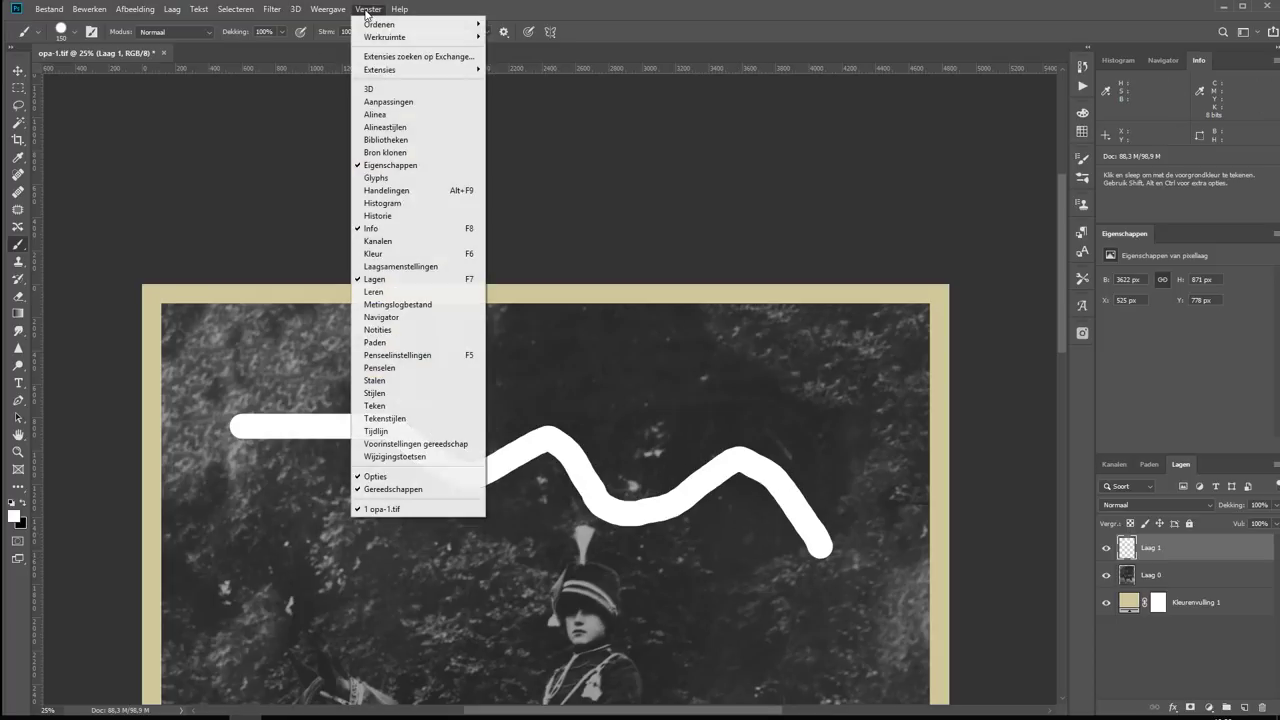
Step: Set the brush spacing to 150% and paint a dotted test line across the photo
click(405, 355)
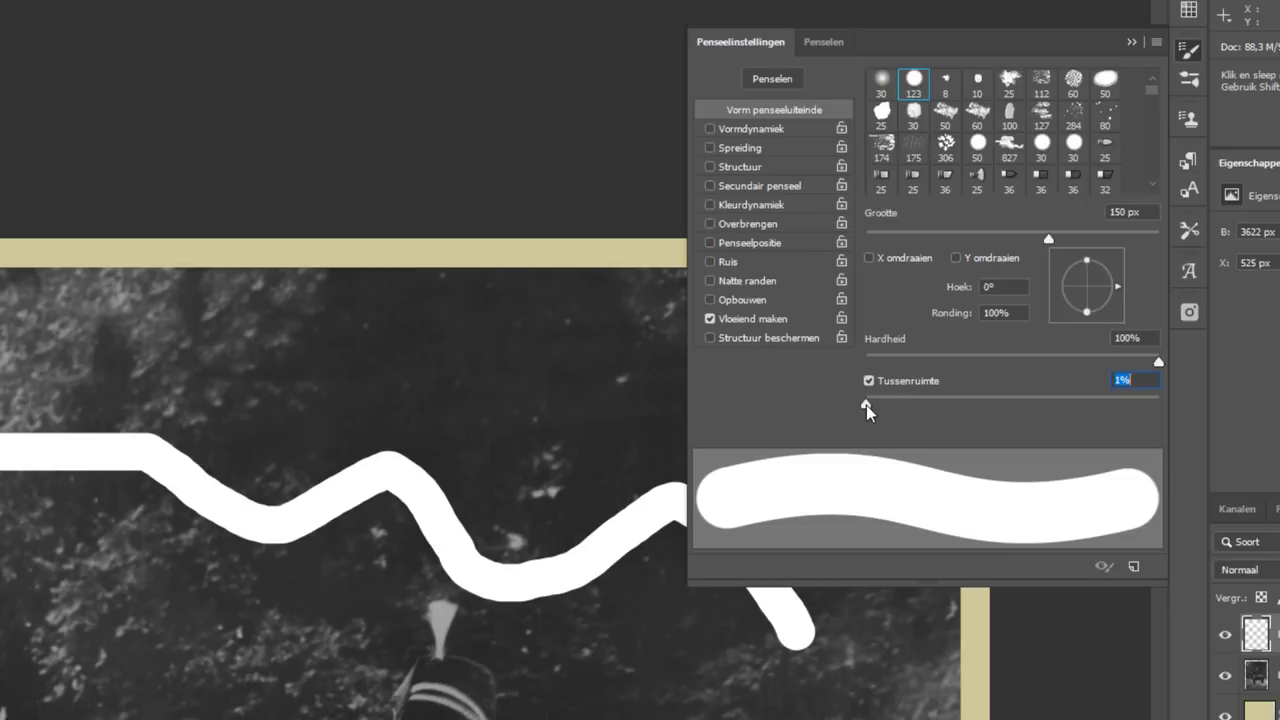
drag(866, 405, 1012, 405)
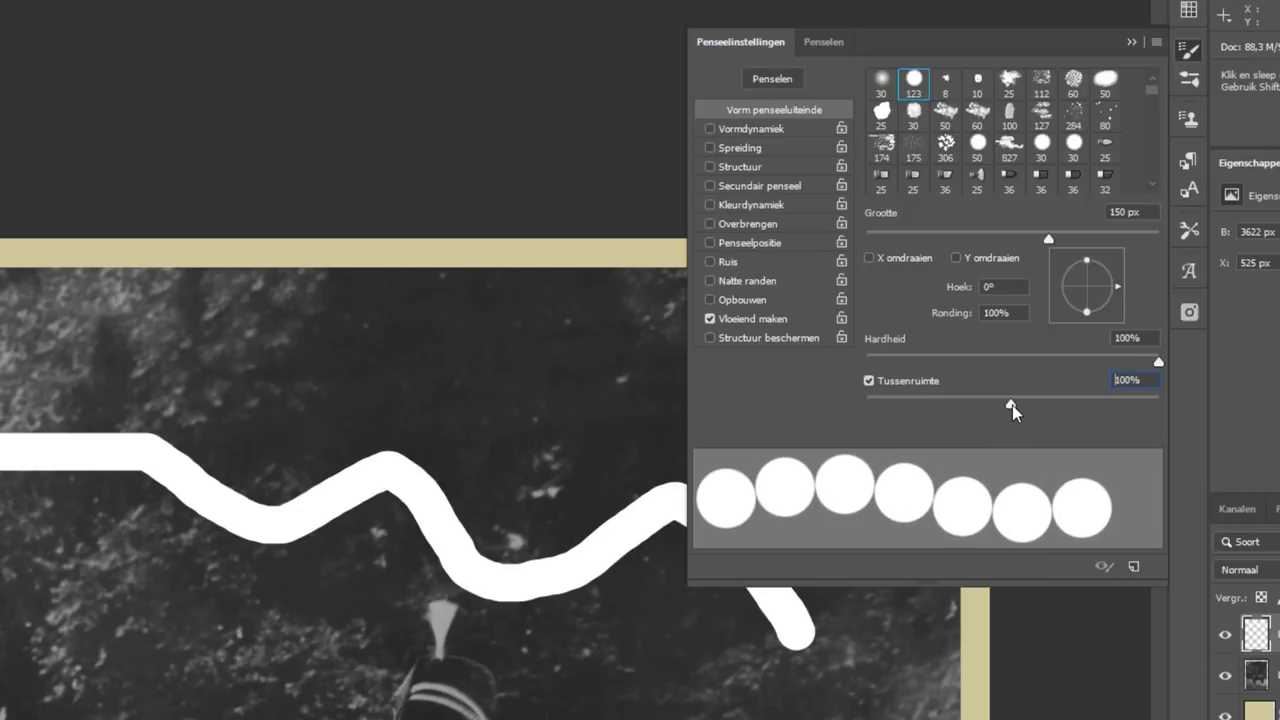
drag(1012, 405, 1051, 403)
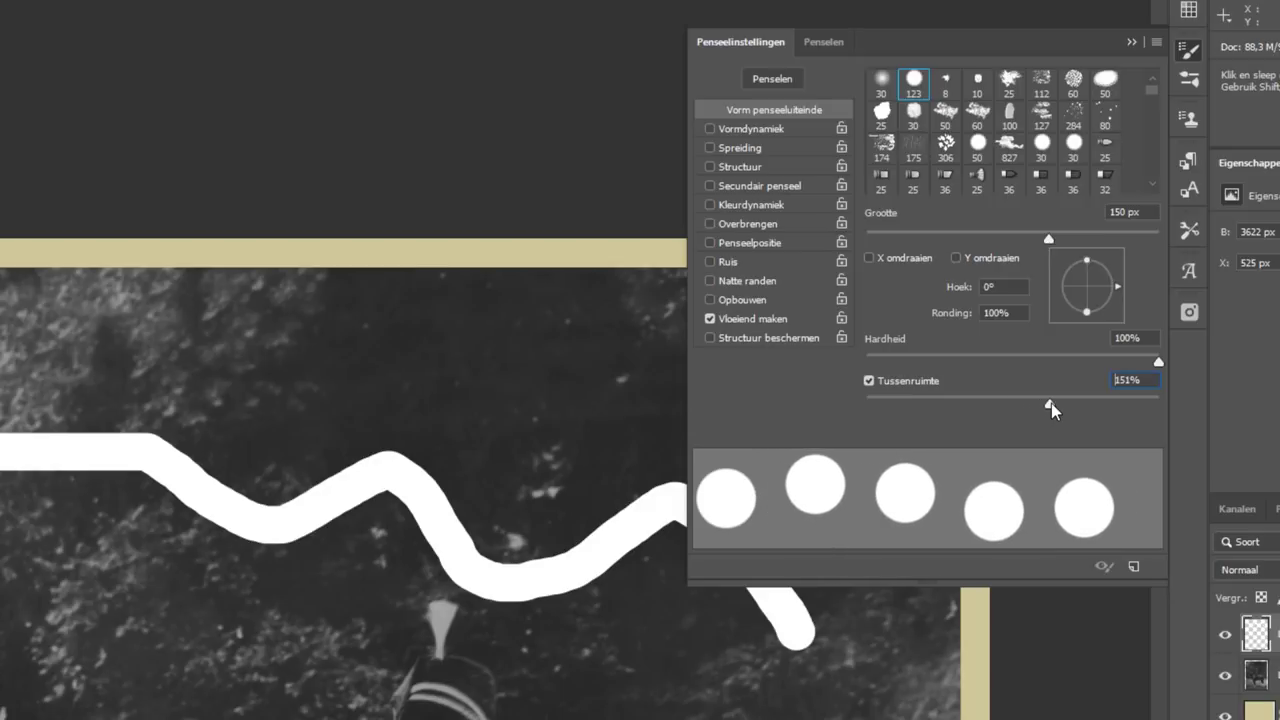
key(Down)
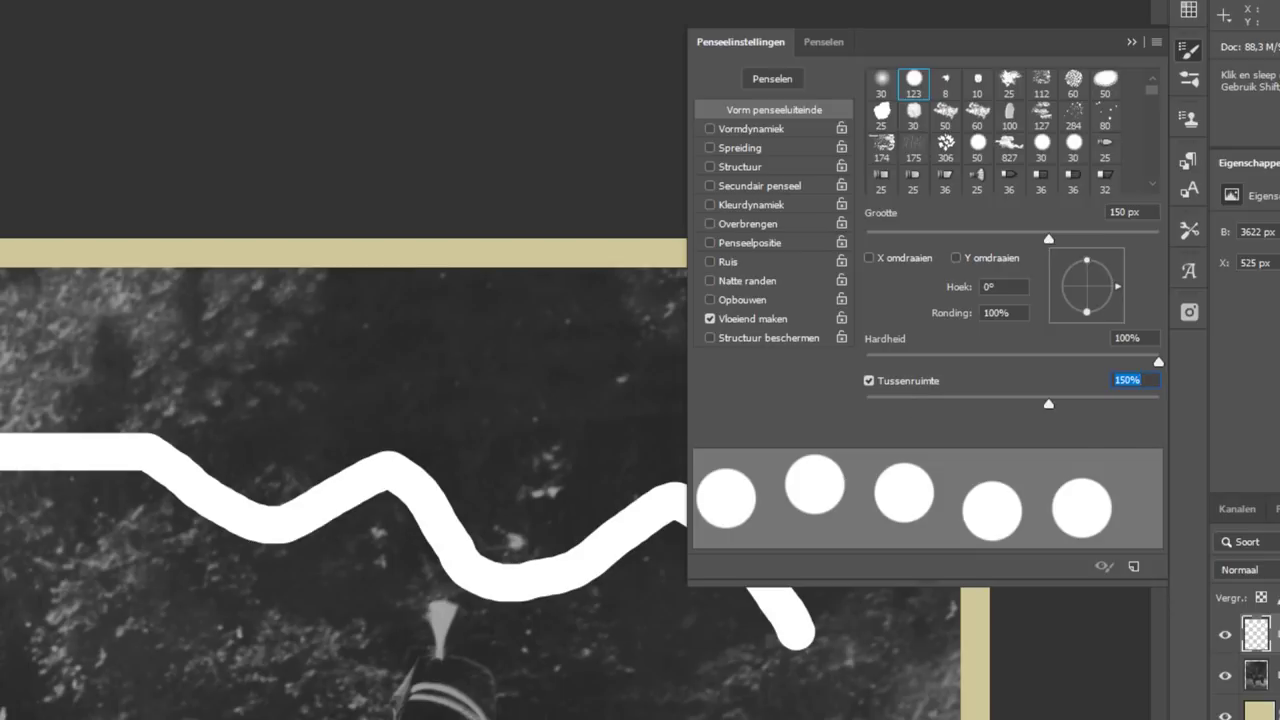
mouse_move(0, 345)
mouse_down()
mouse_move(63, 346)
mouse_move(257, 400)
mouse_move(402, 352)
mouse_move(540, 383)
mouse_move(600, 377)
mouse_move(583, 386)
mouse_up()
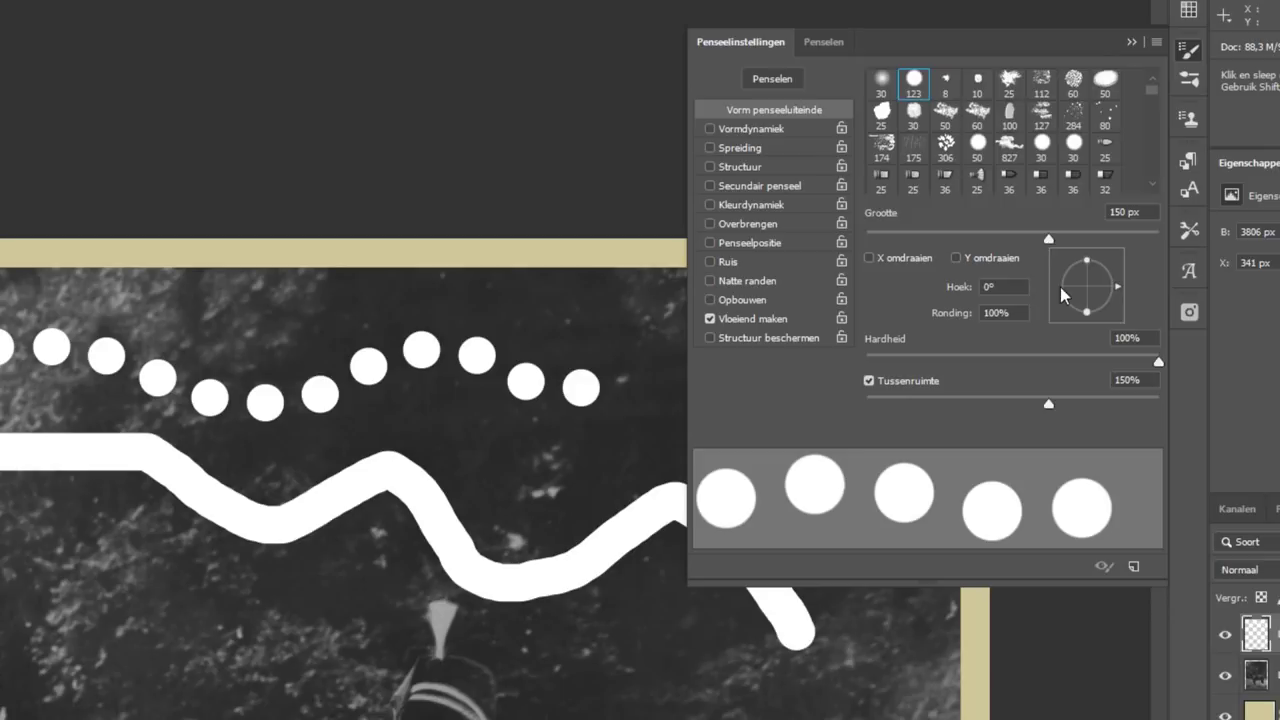
Step: Delete the test layer Laag 1 and select Kleurenvulling 1's layer mask
click(1130, 43)
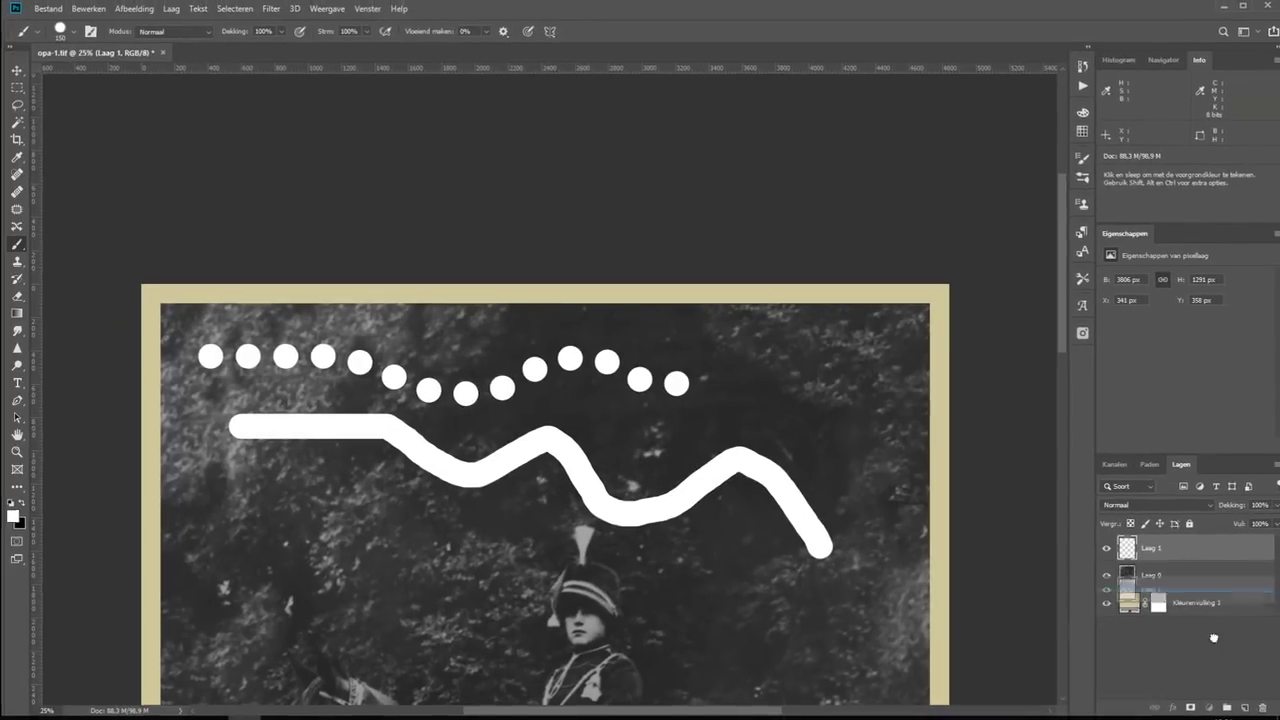
drag(1150, 548, 1265, 709)
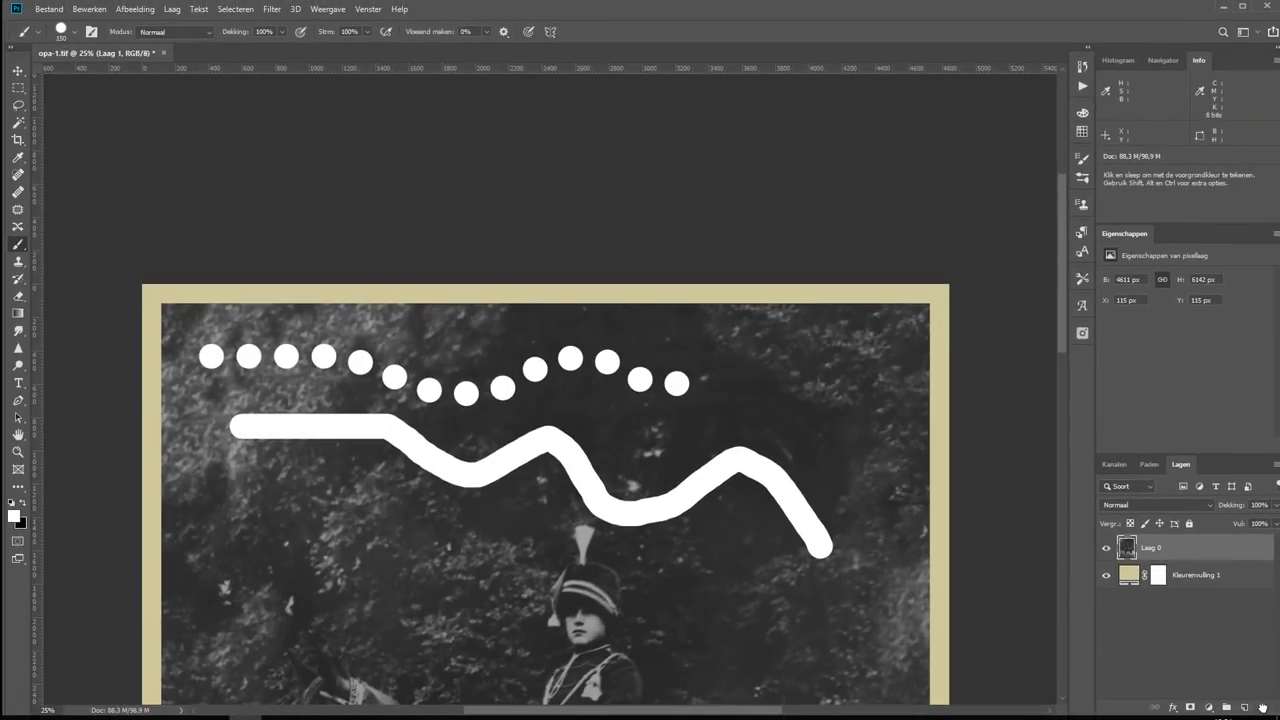
click(1157, 575)
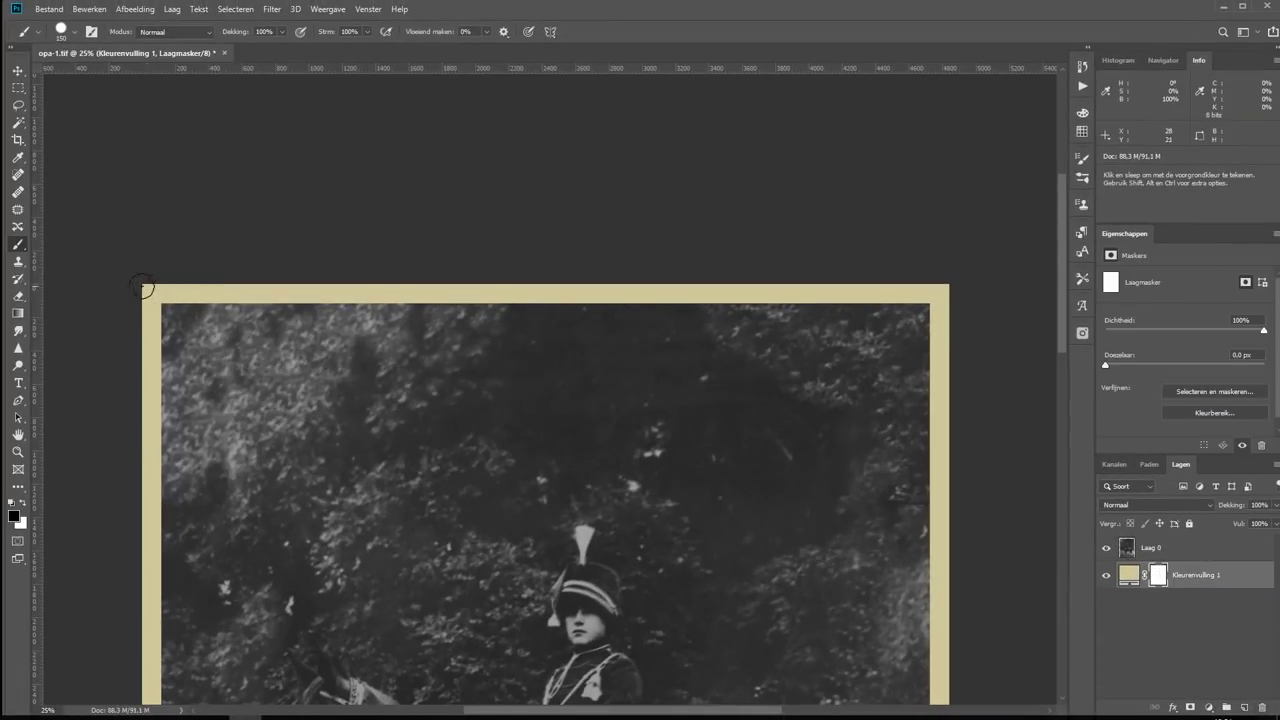
Step: Stamp a straight row of round perforation holes along the tan border's top edge
drag(157, 286, 545, 293)
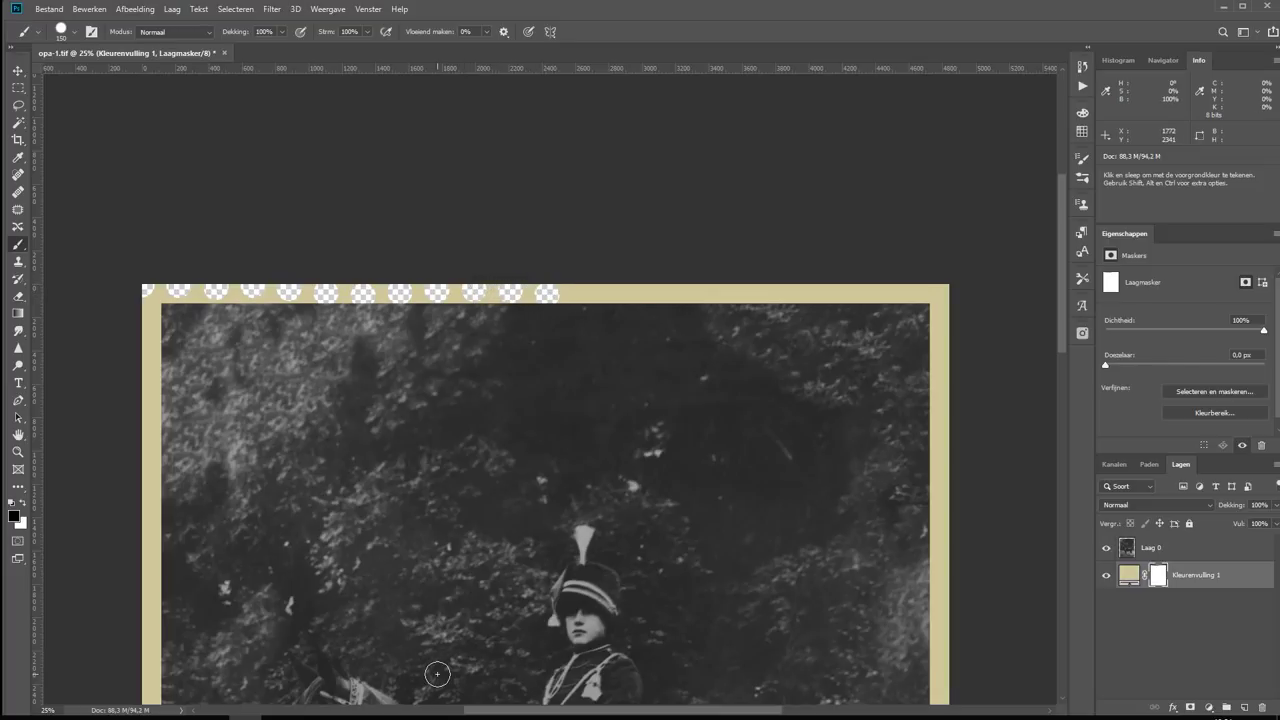
key(ctrl+z)
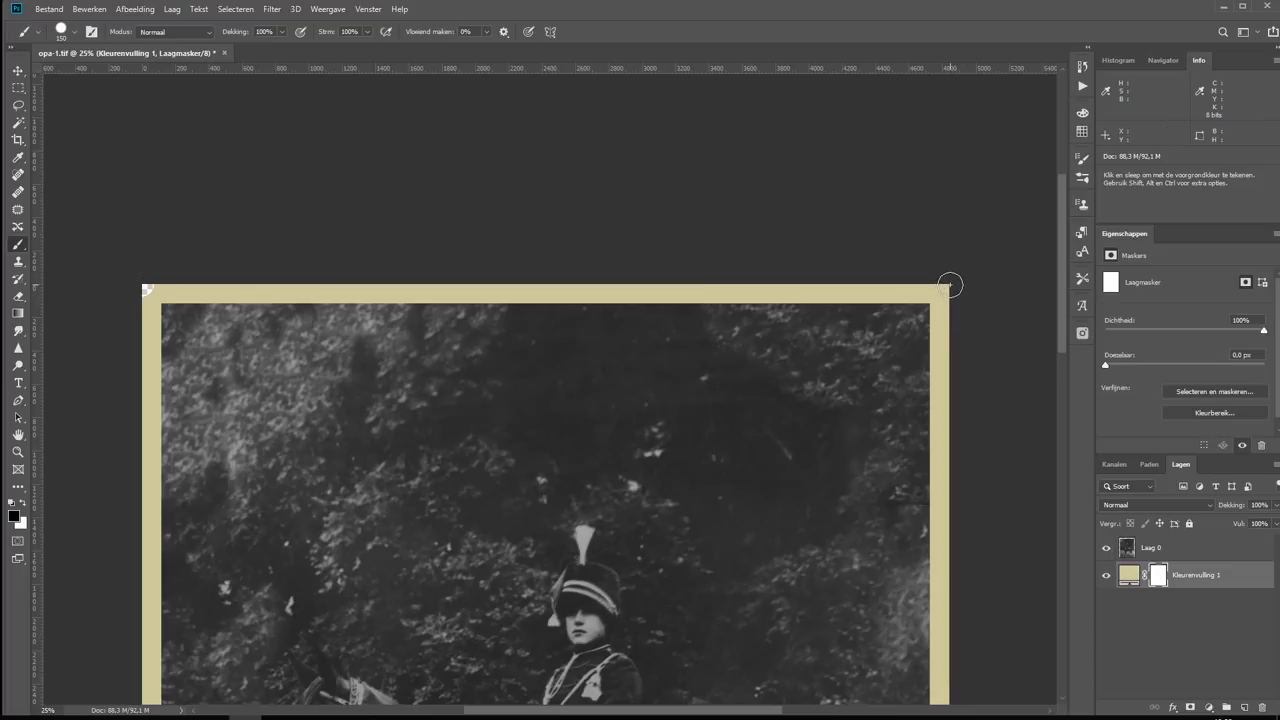
key(shift)
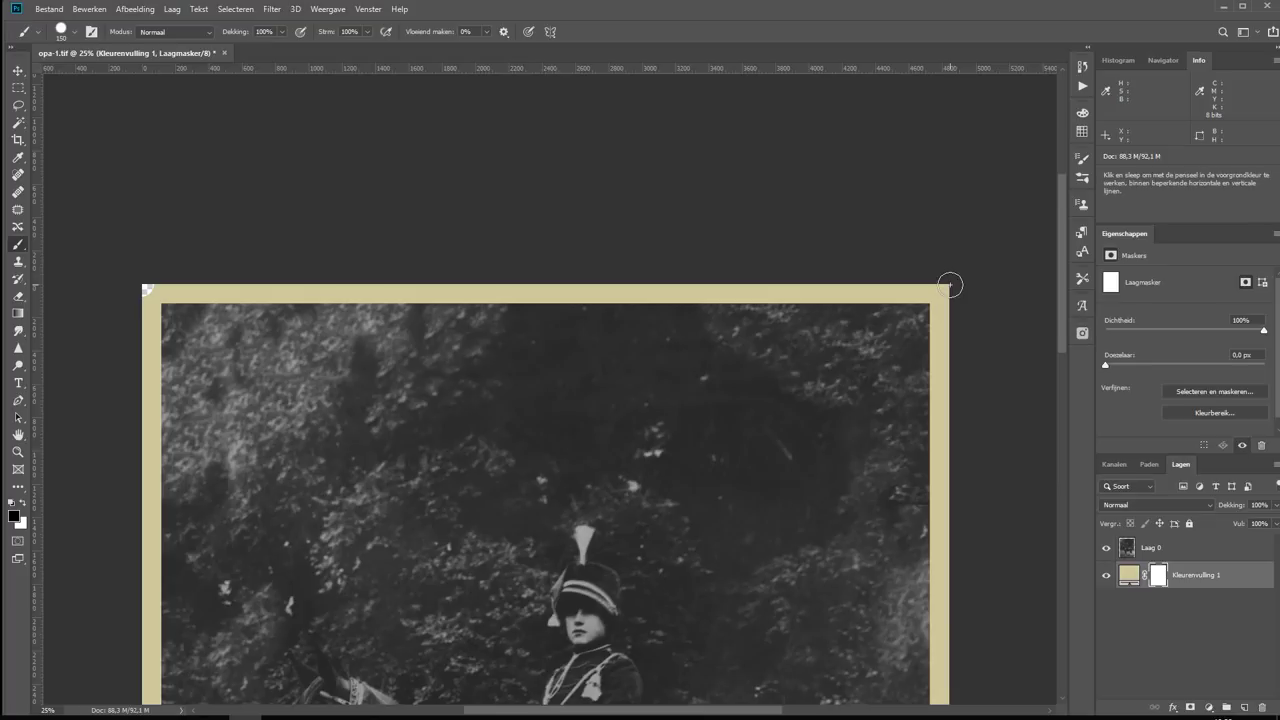
shift+click(950, 286)
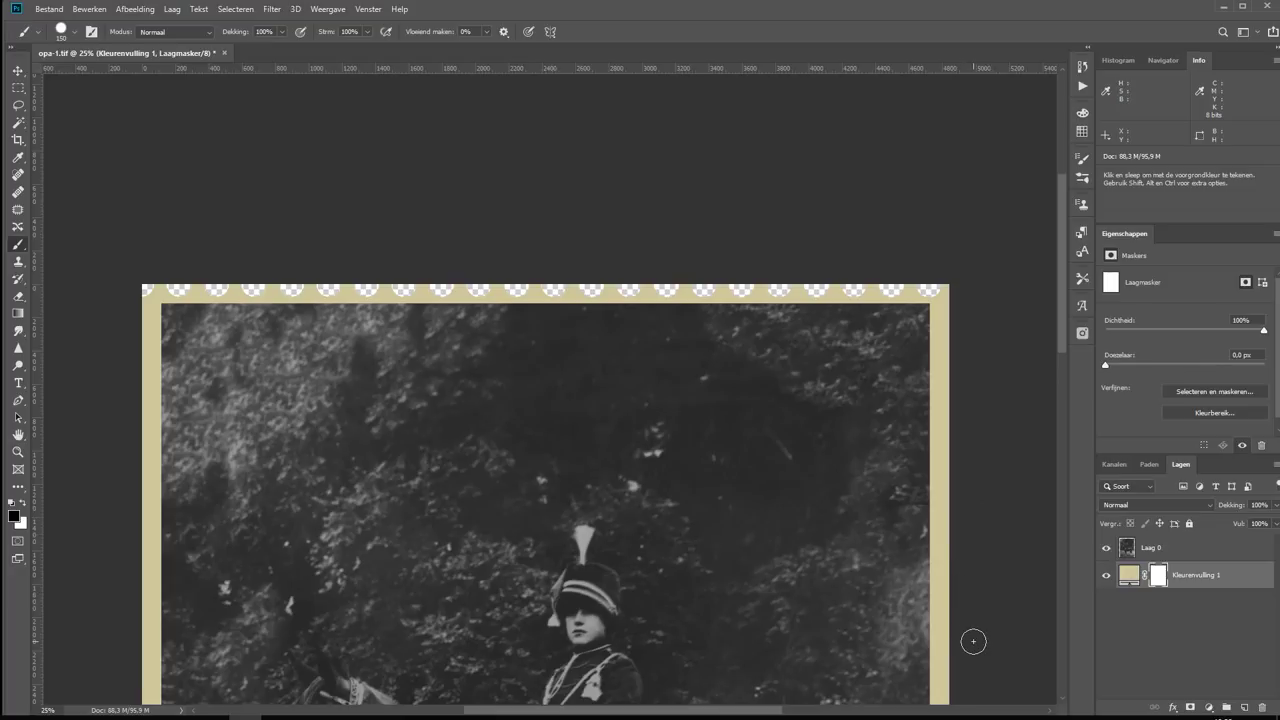
key(space)
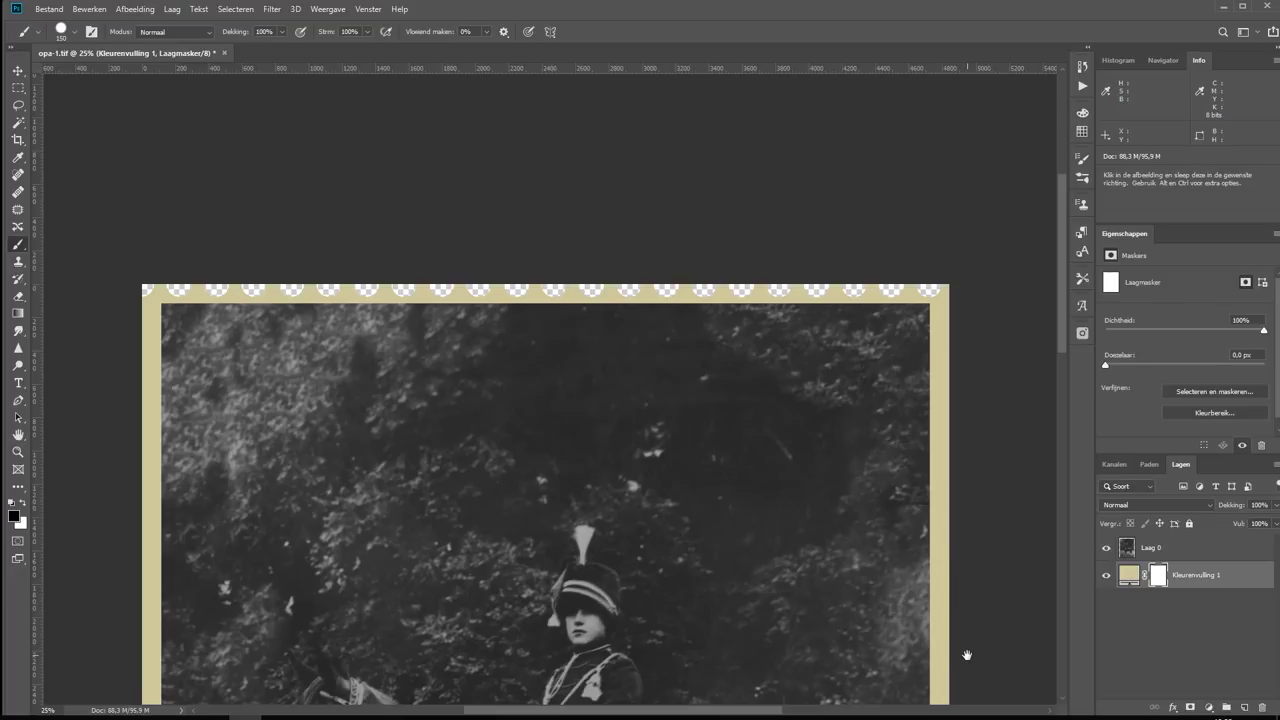
drag(968, 650, 914, 329)
drag(800, 700, 793, 295)
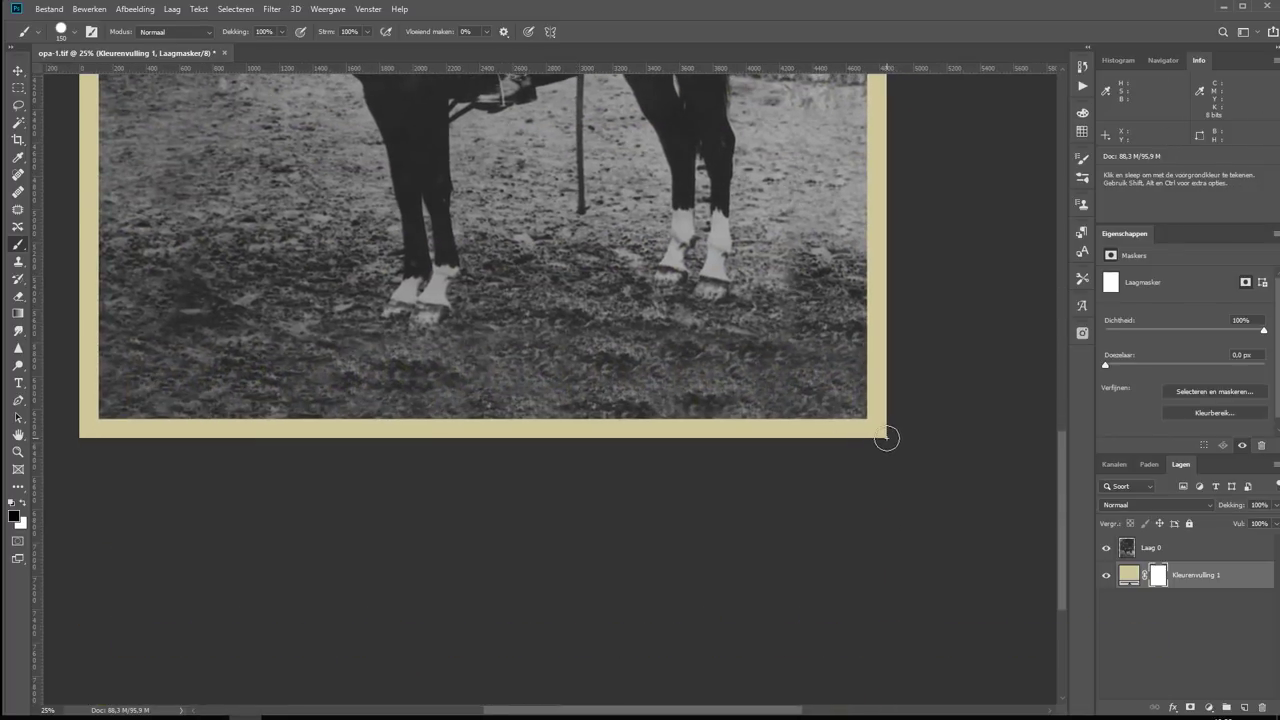
Step: Stamp straight rows of perforation dots down the border's right and left edges
key(shift)
shift+click(886, 438)
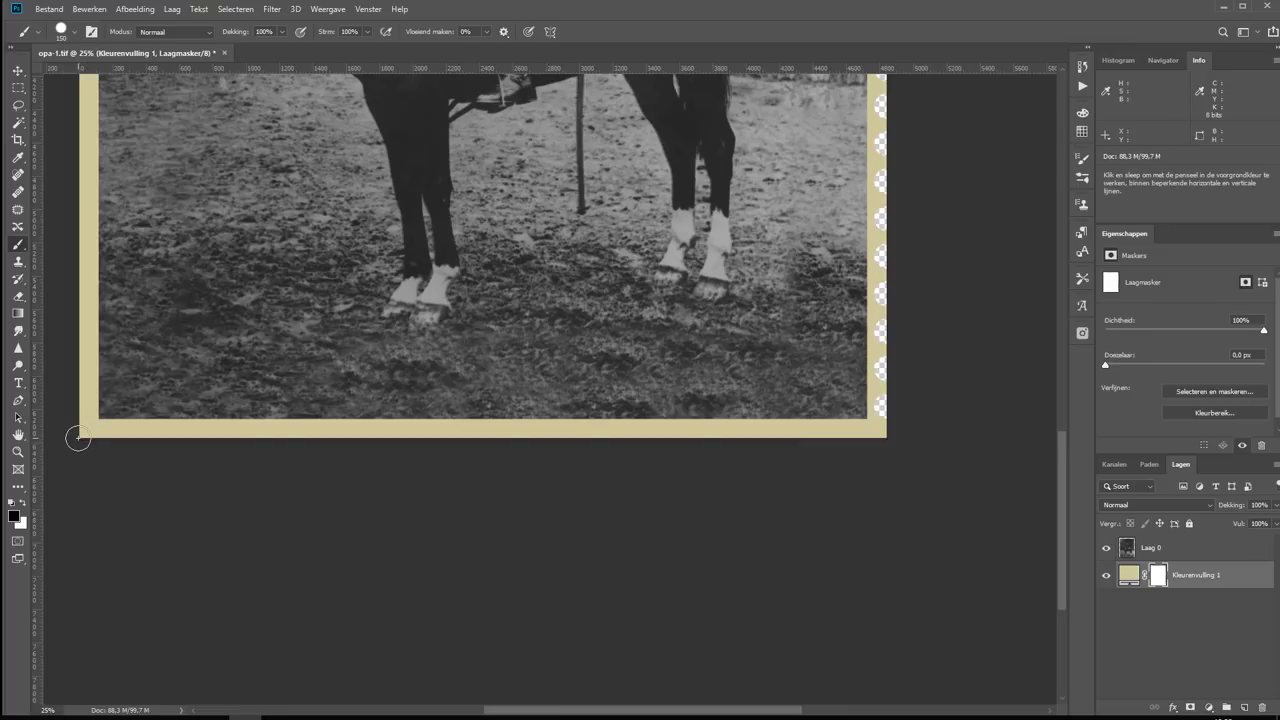
drag(214, 306, 258, 446)
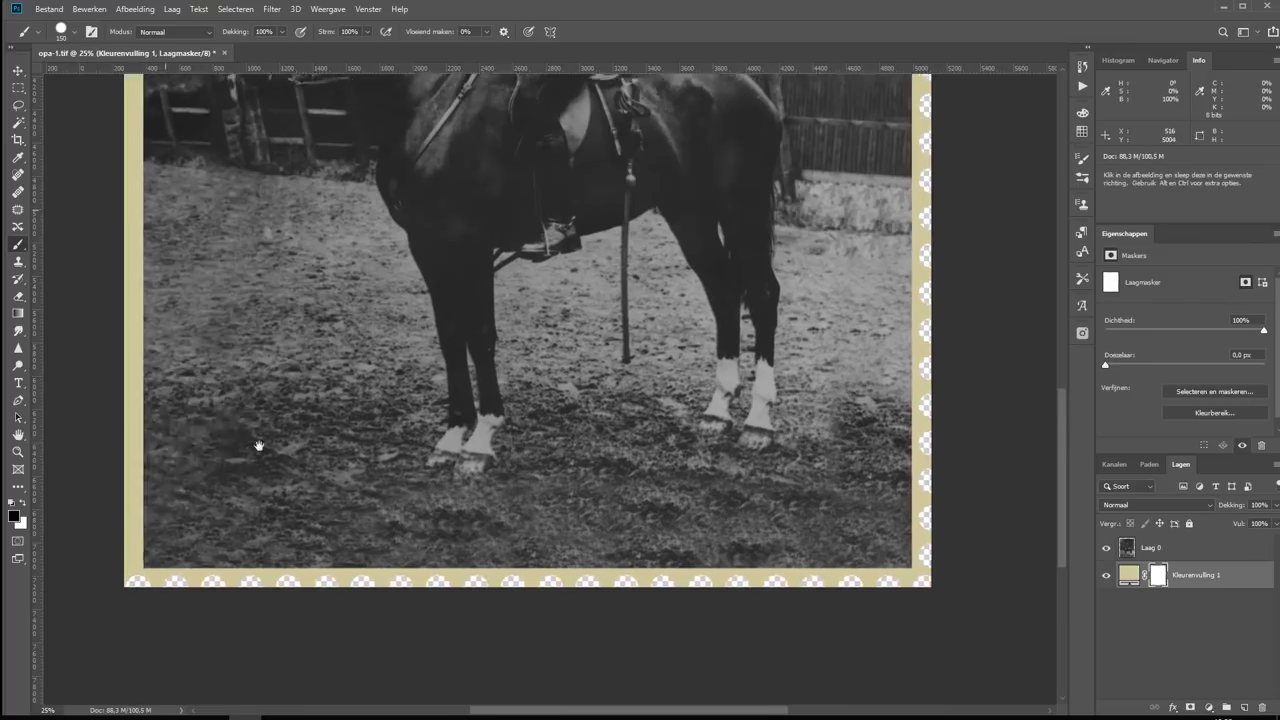
drag(284, 195, 327, 321)
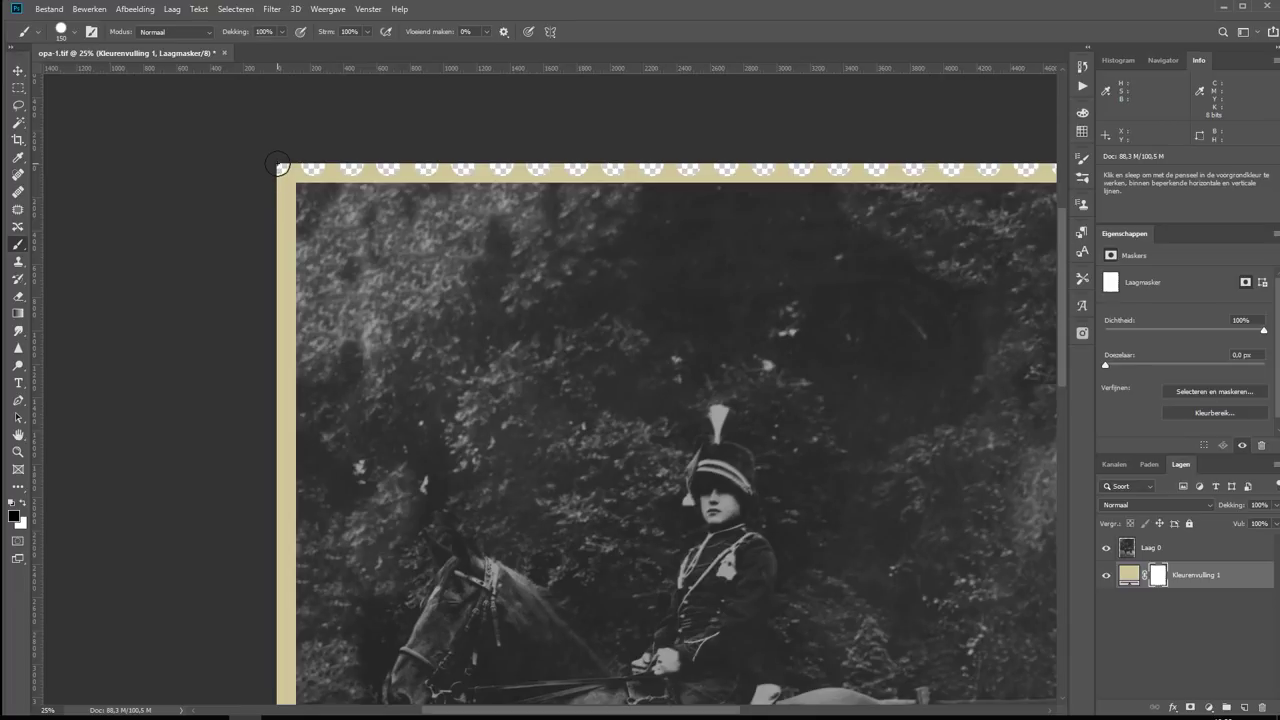
shift+click(280, 165)
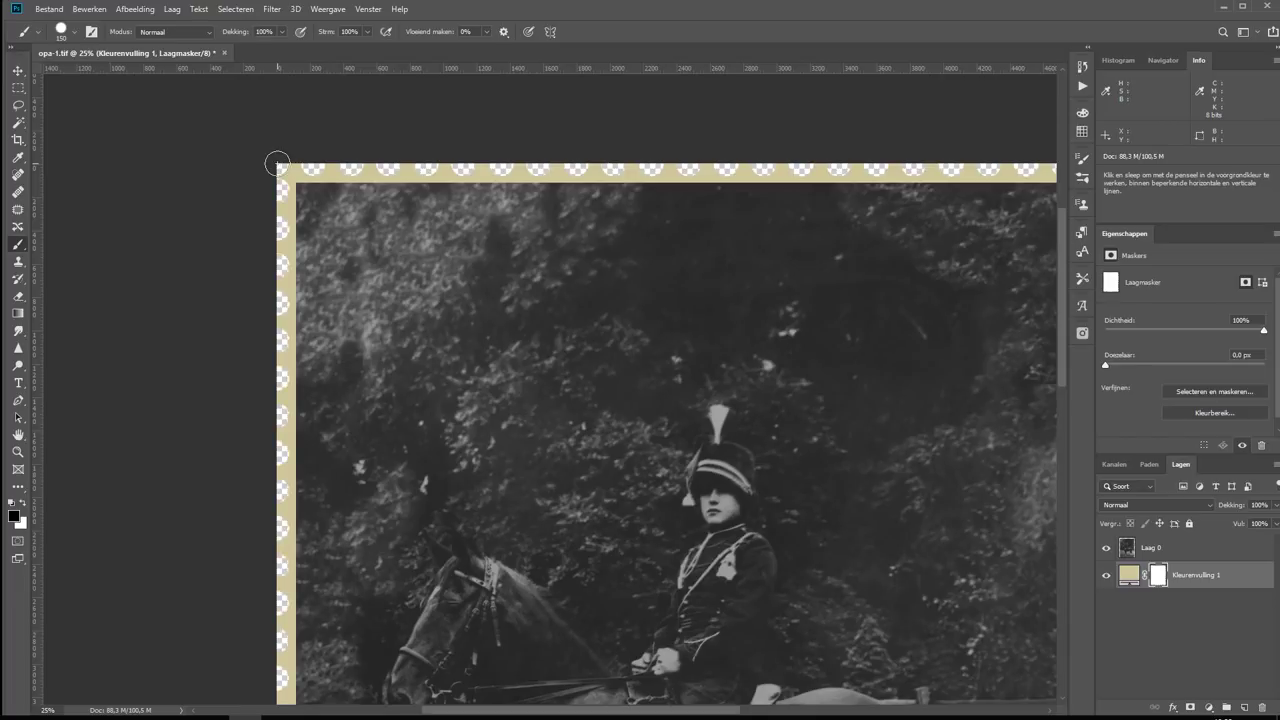
key(ctrl+0)
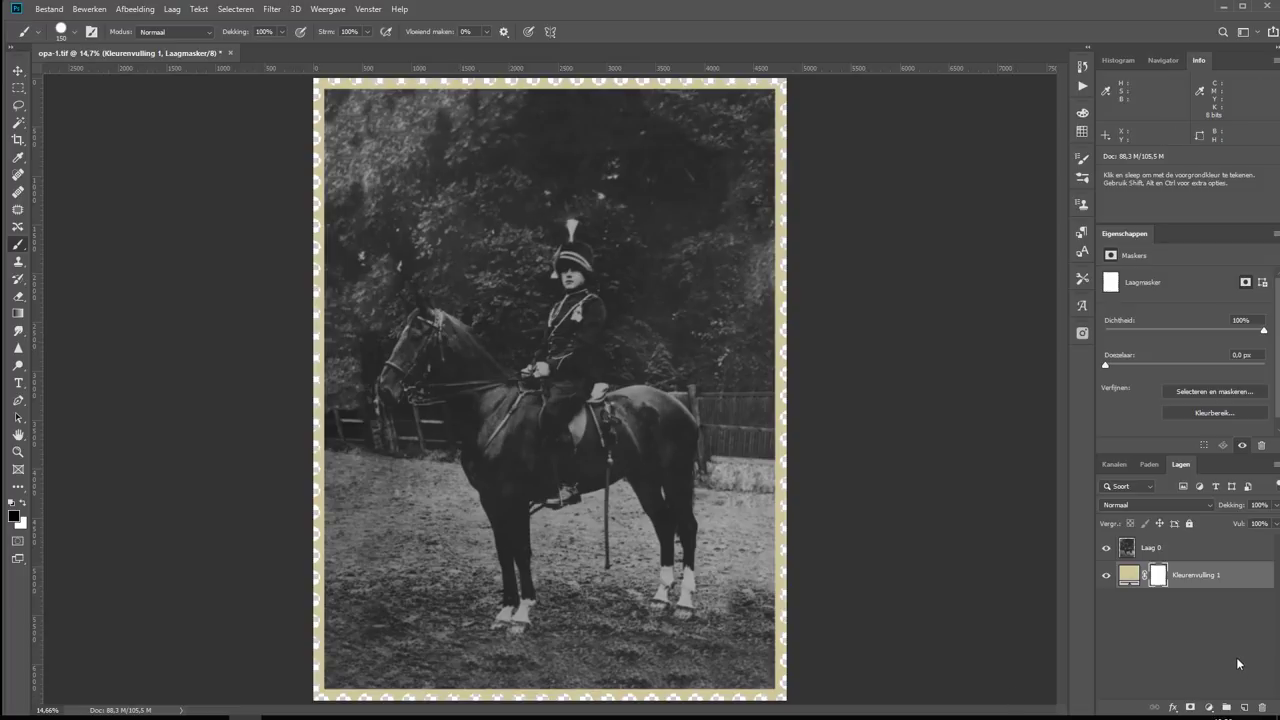
Step: Add a black solid-colour fill, Kleurenvulling 2, placed below the tan border fill Kleurenvulling 1
click(1208, 706)
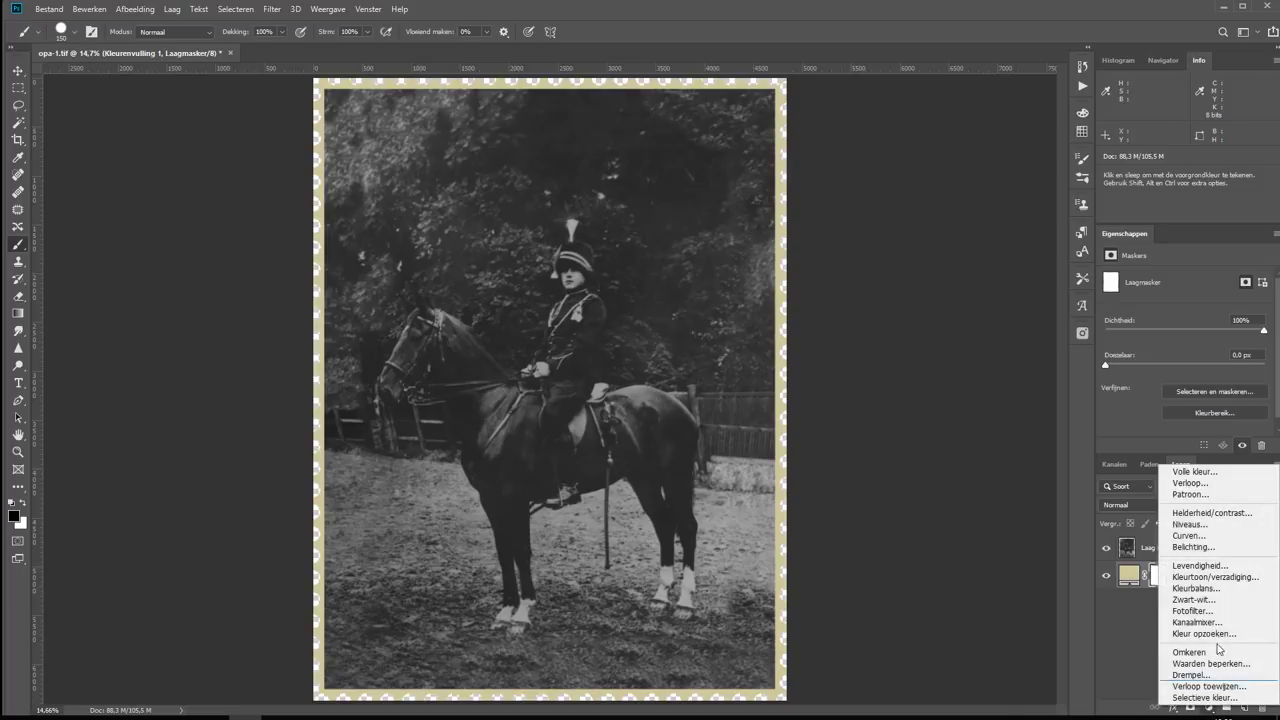
click(1220, 474)
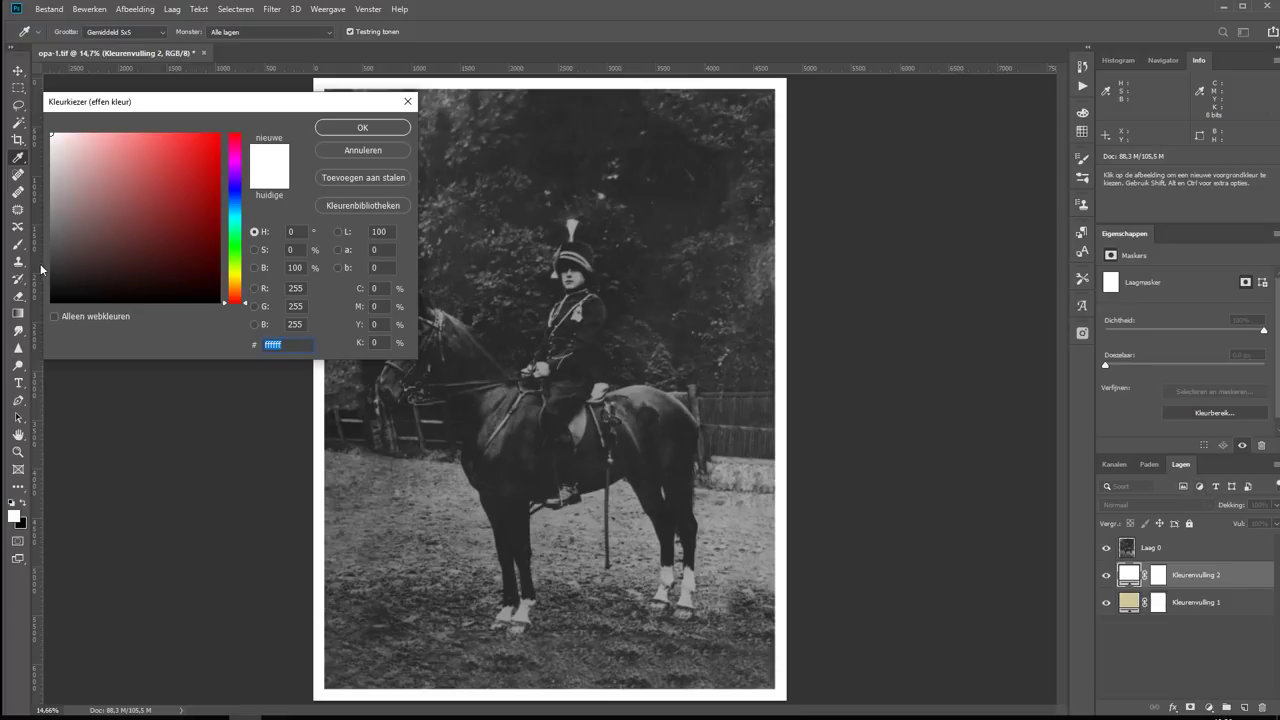
click(56, 291)
click(362, 127)
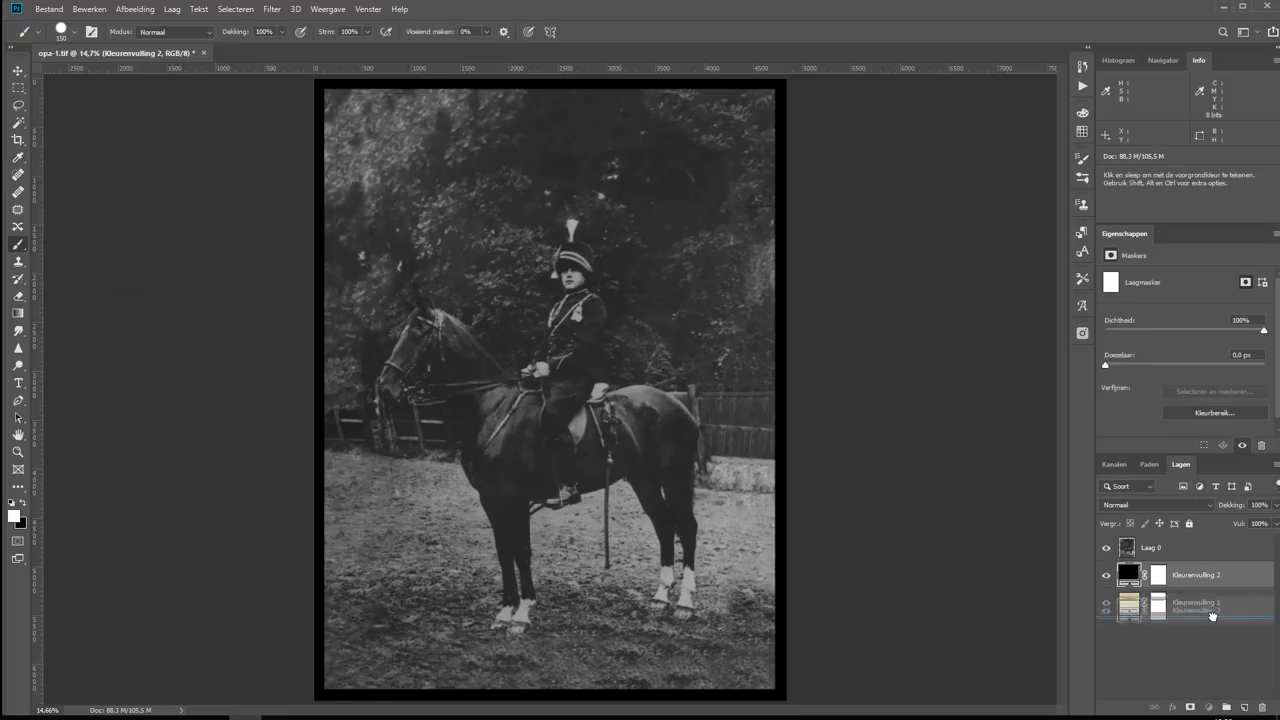
drag(1214, 580, 1212, 619)
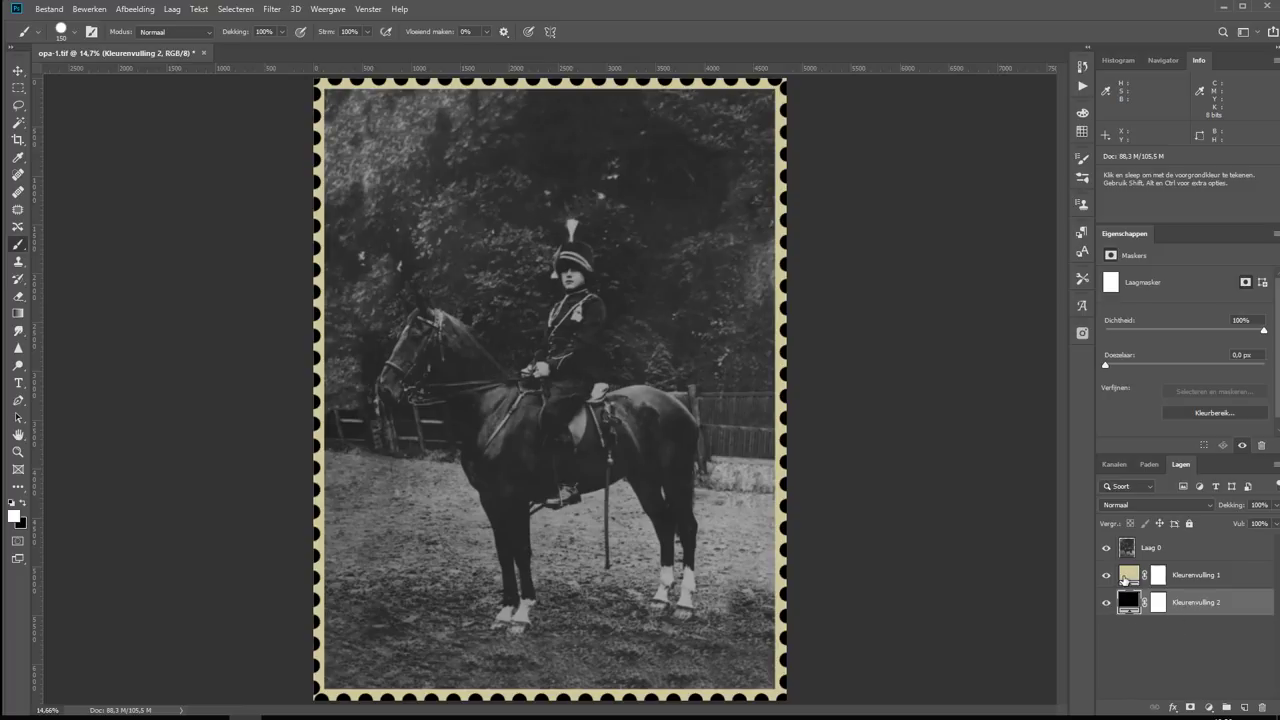
Step: Change Kleurenvulling 1's border colour to the warmer, darker beige #b09f85
double_click(1128, 576)
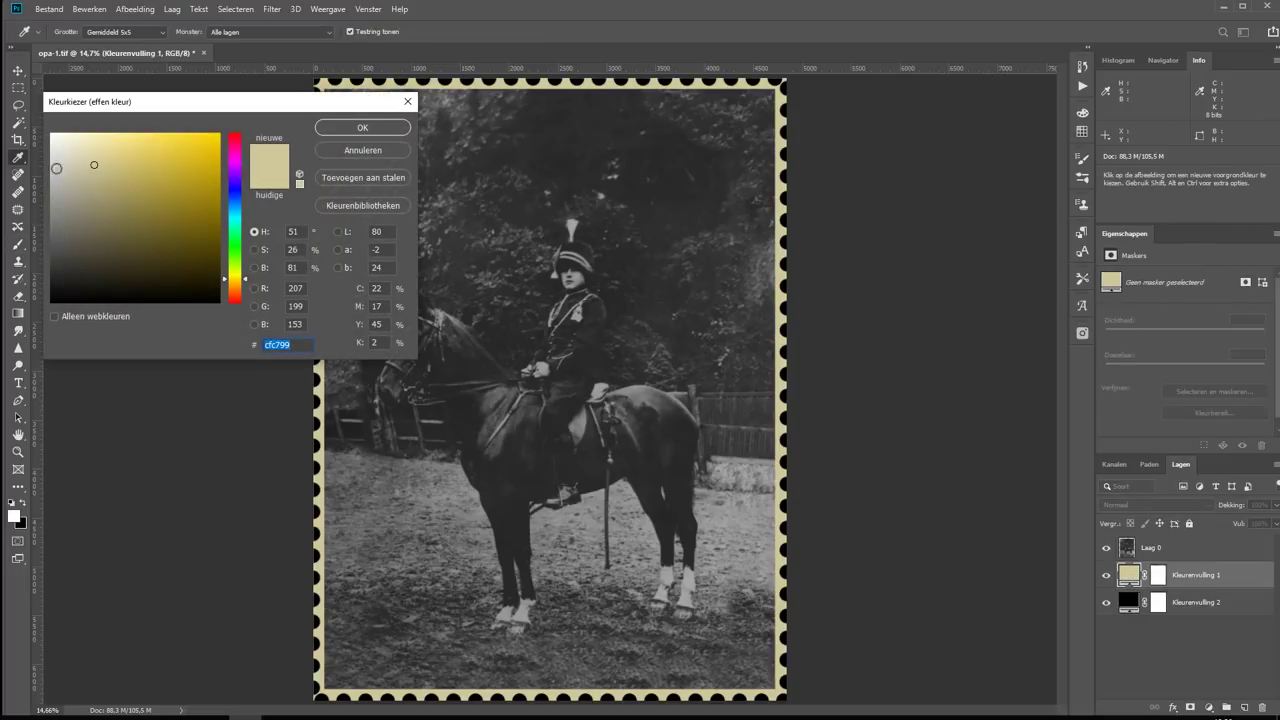
click(237, 288)
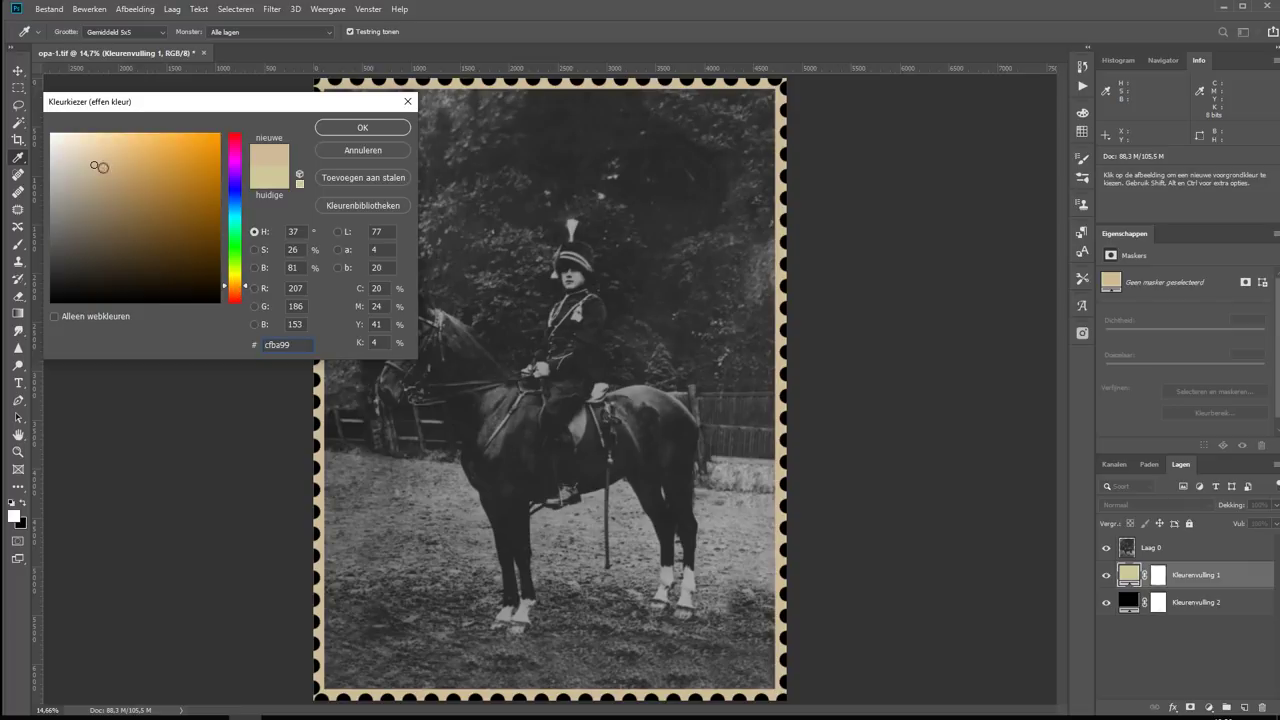
drag(95, 153, 91, 185)
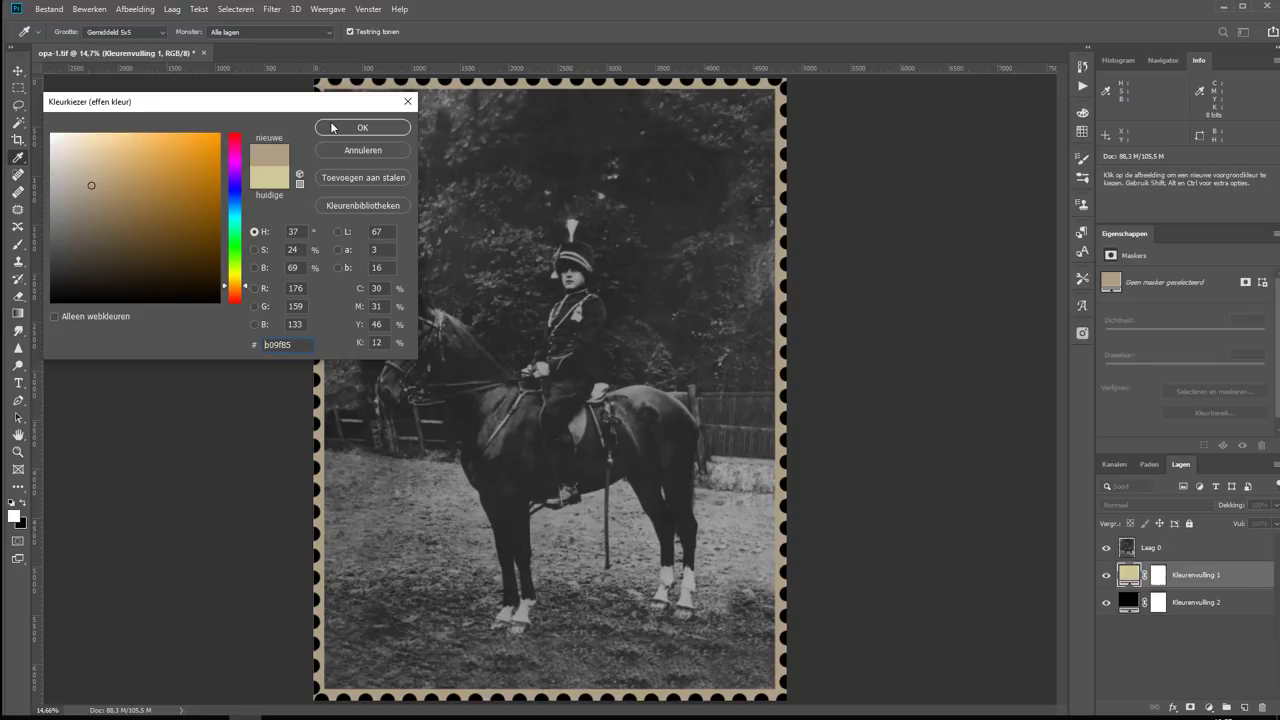
click(332, 127)
key(b)
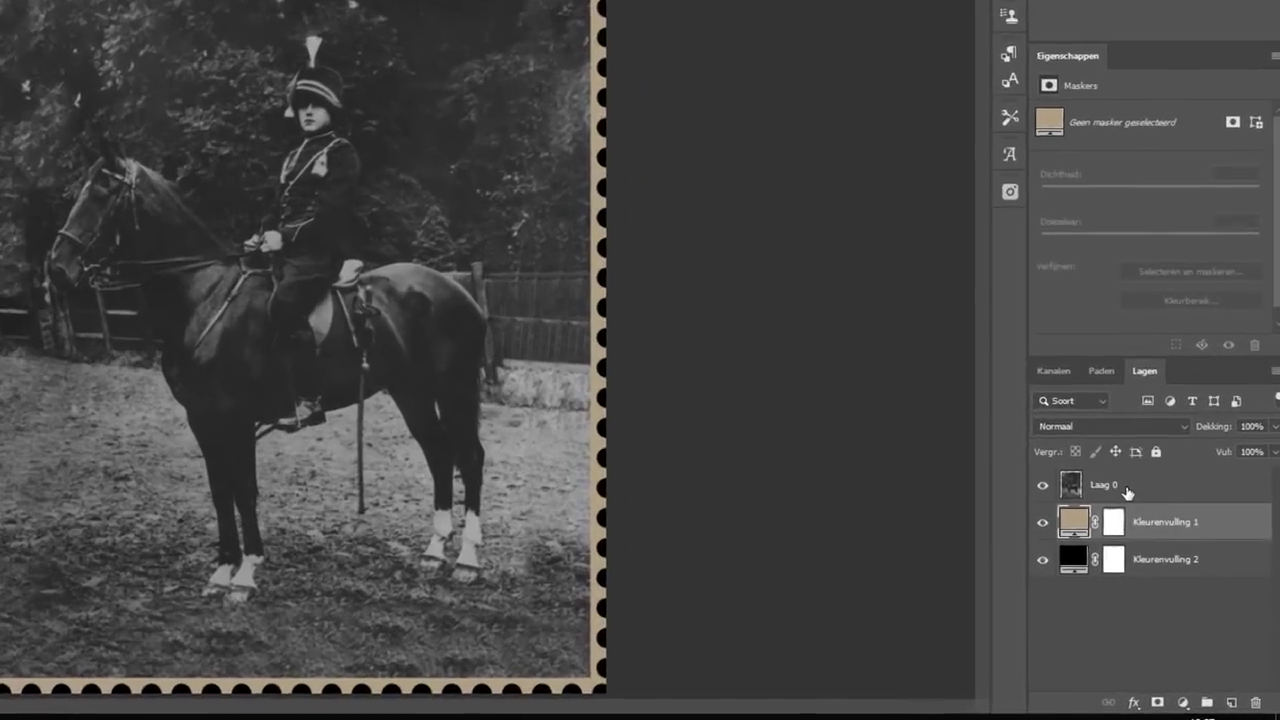
click(1165, 549)
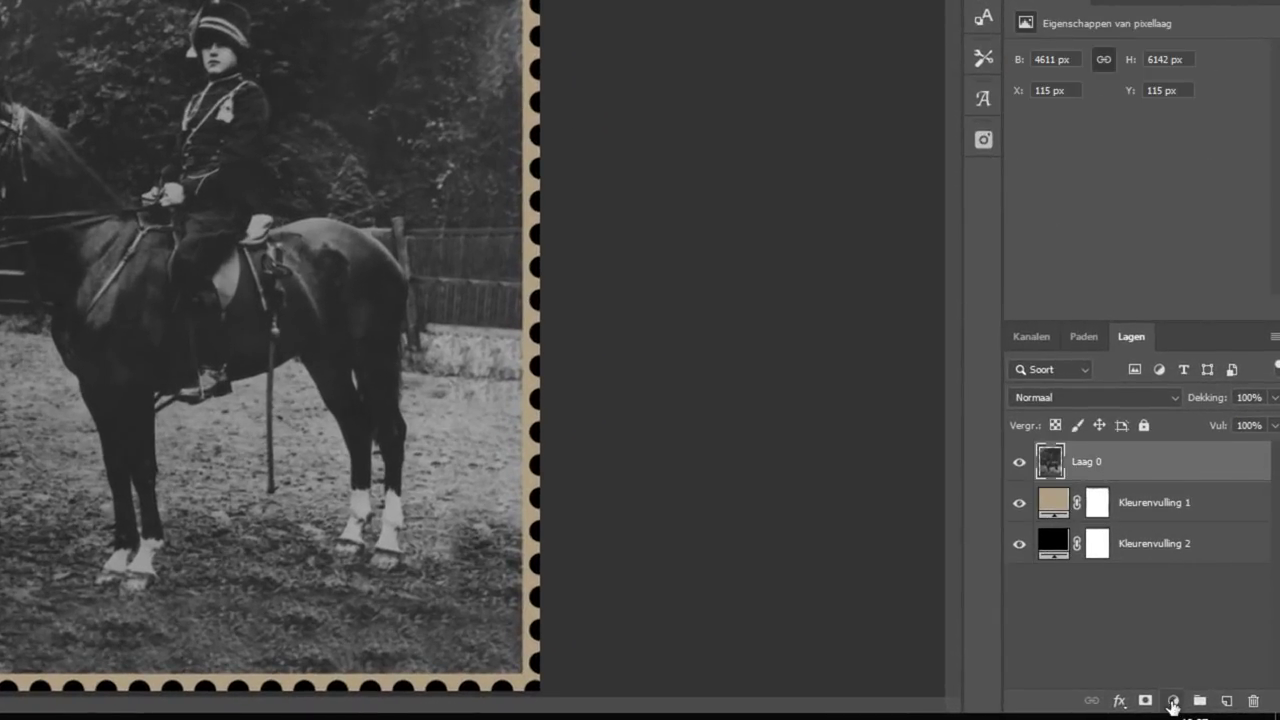
Step: Add a Fotofilter adjustment layer using Warm filter (LBA) at 49% density
click(1173, 701)
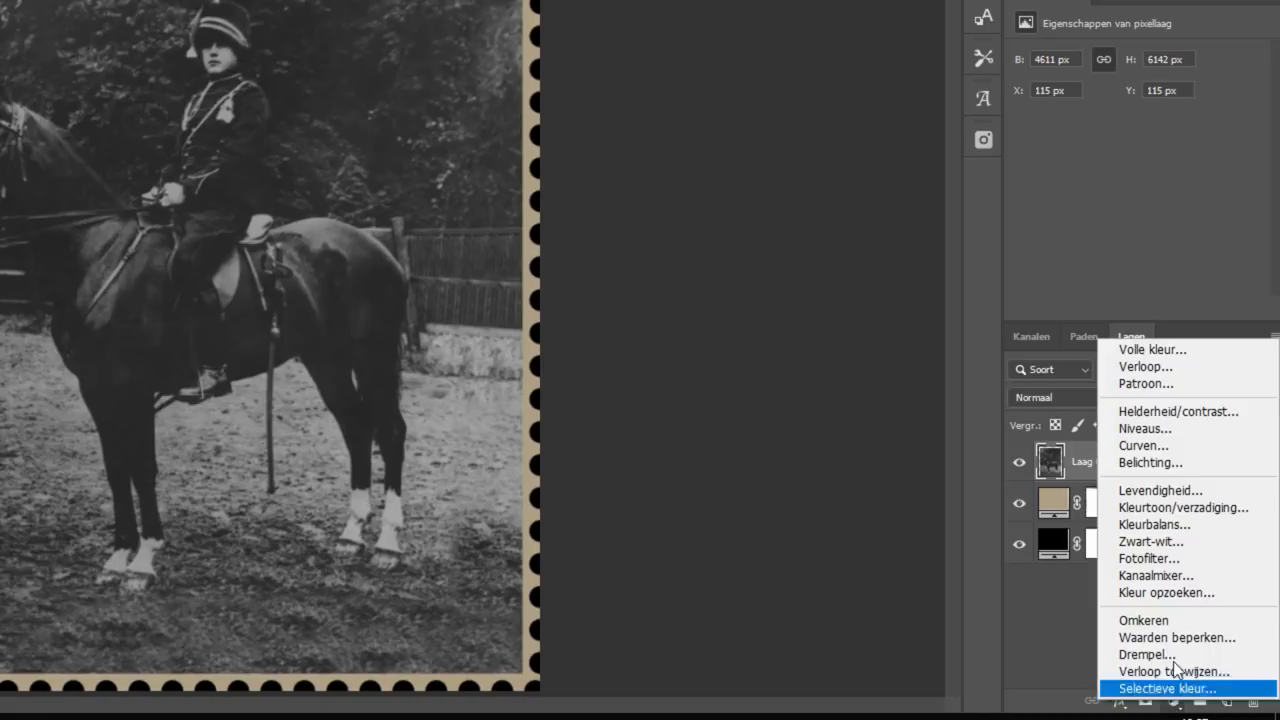
click(1170, 560)
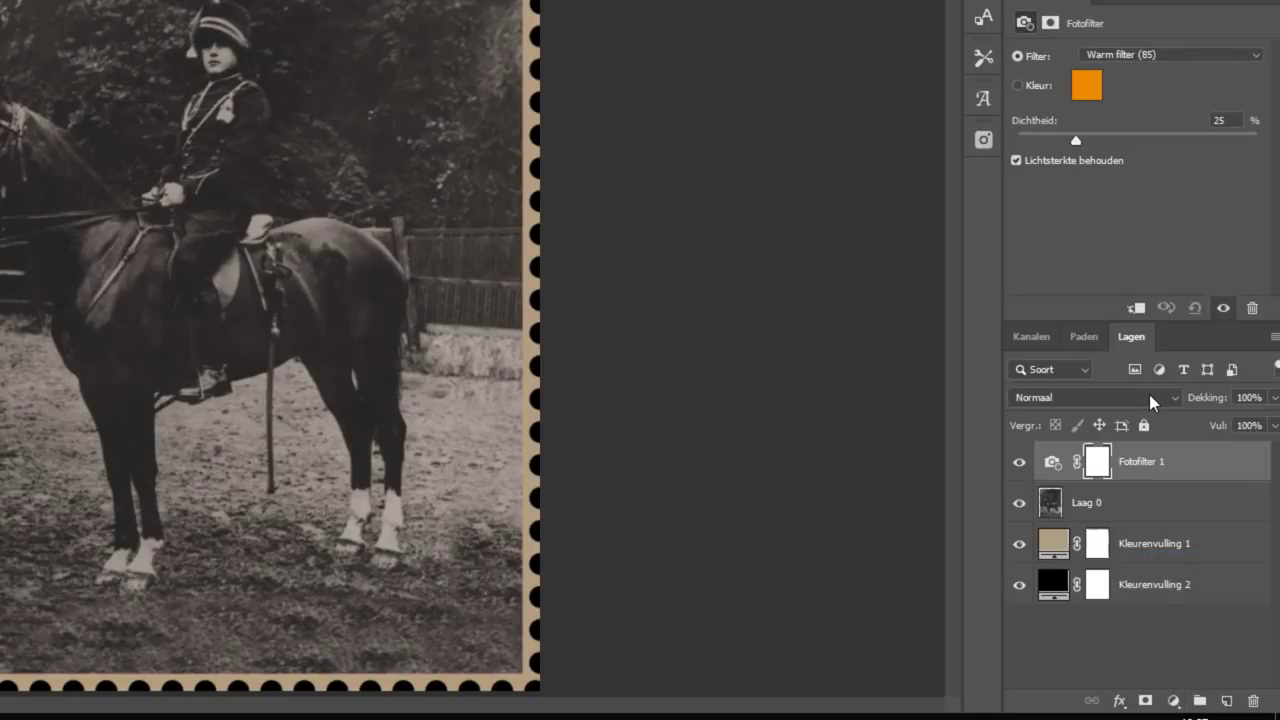
click(1145, 60)
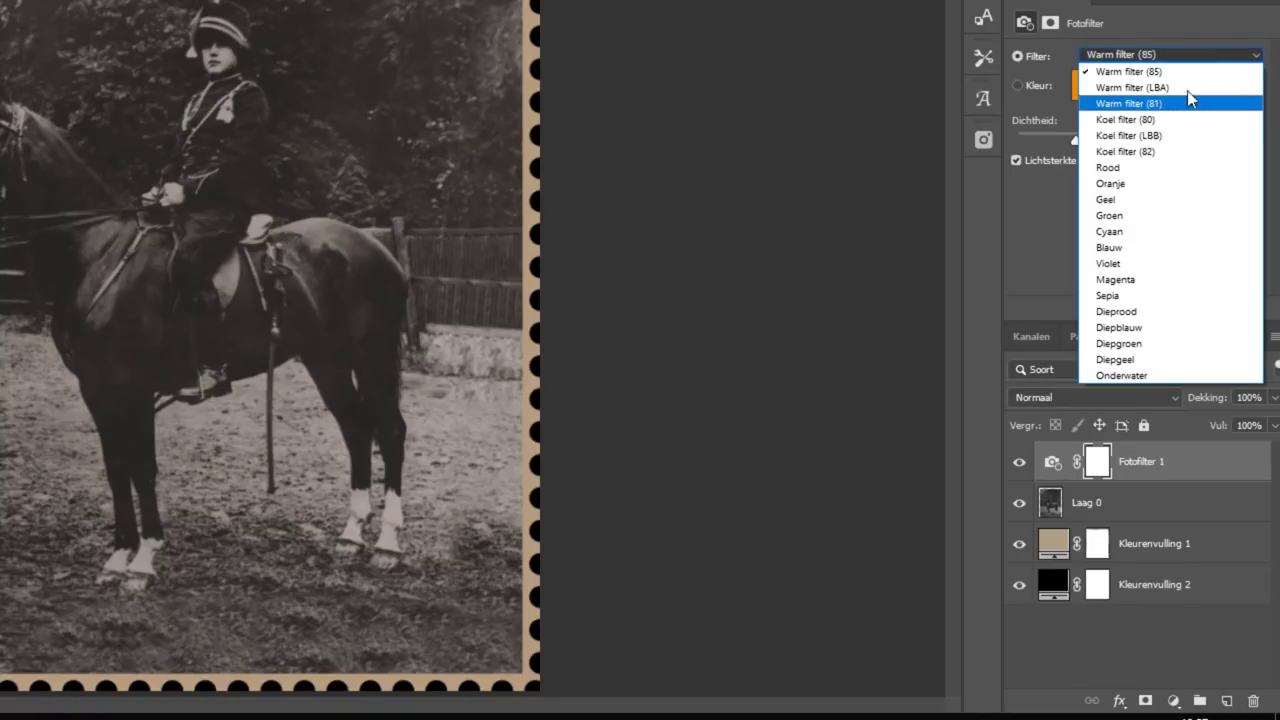
click(1132, 87)
drag(1109, 141, 1133, 138)
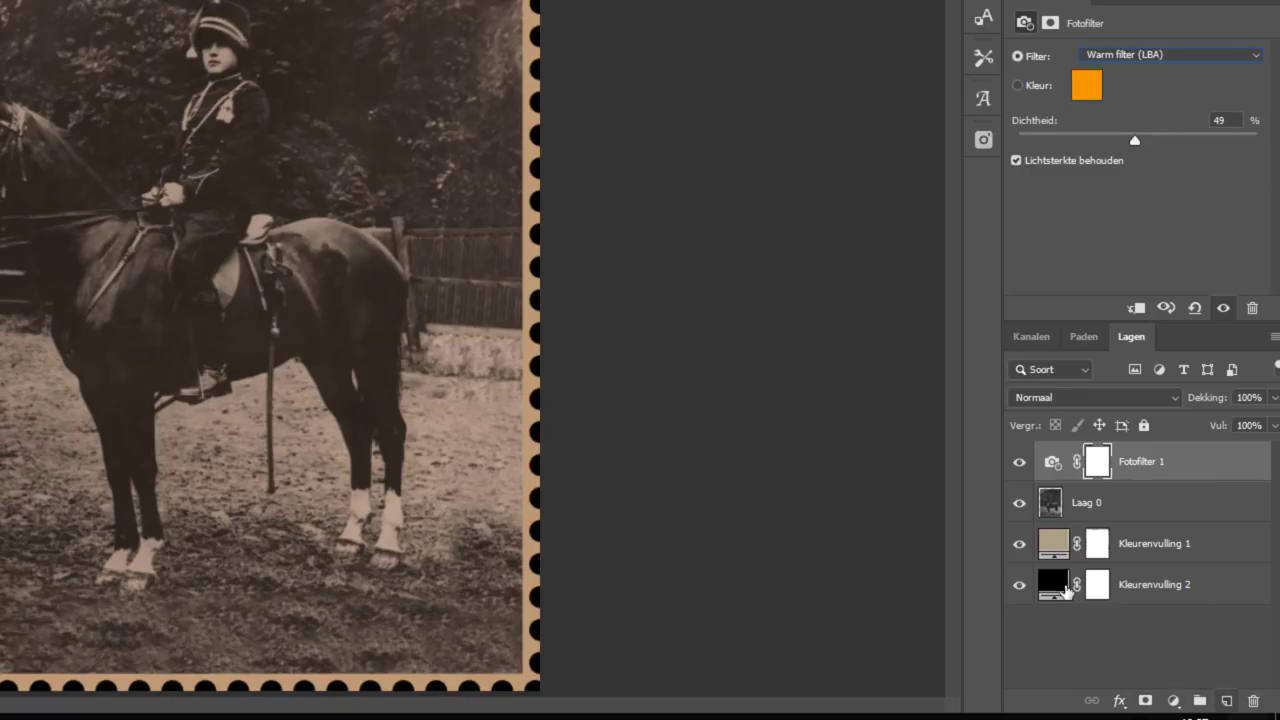
Step: Clip Fotofilter 1 to Laag 0 and toggle its visibility to compare before and after
click(1019, 466)
click(1019, 468)
click(1136, 308)
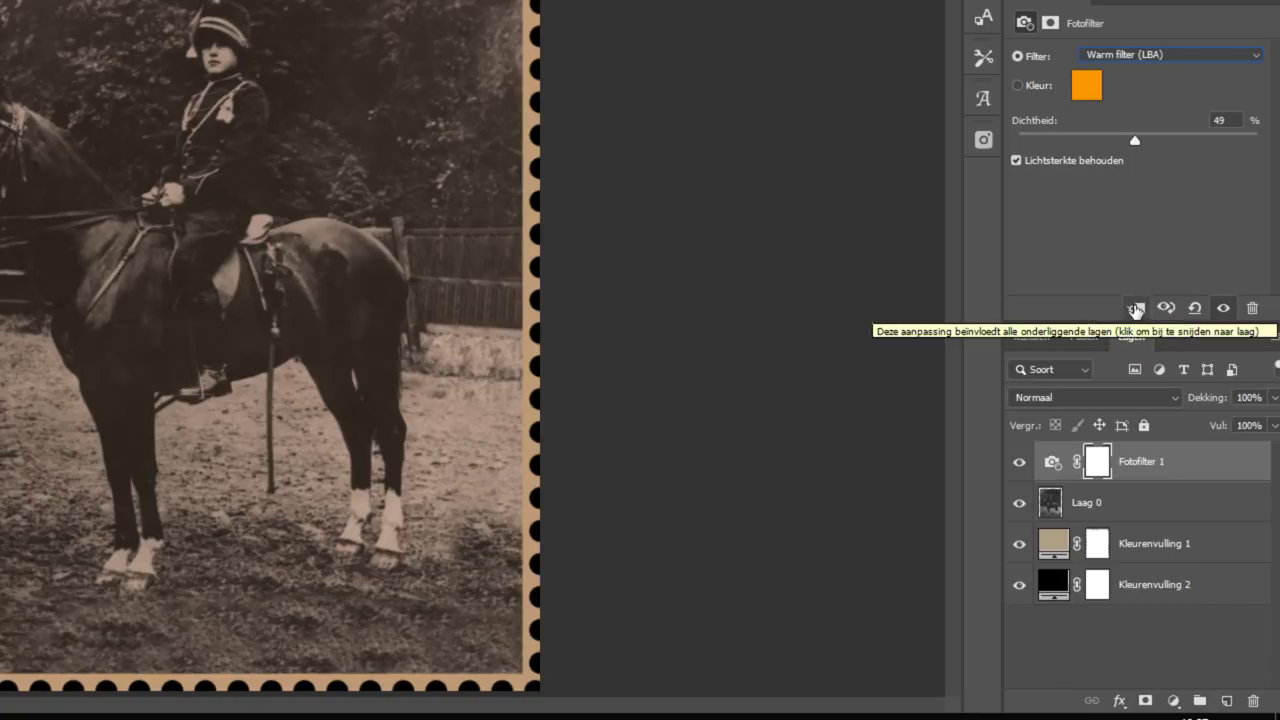
click(1136, 309)
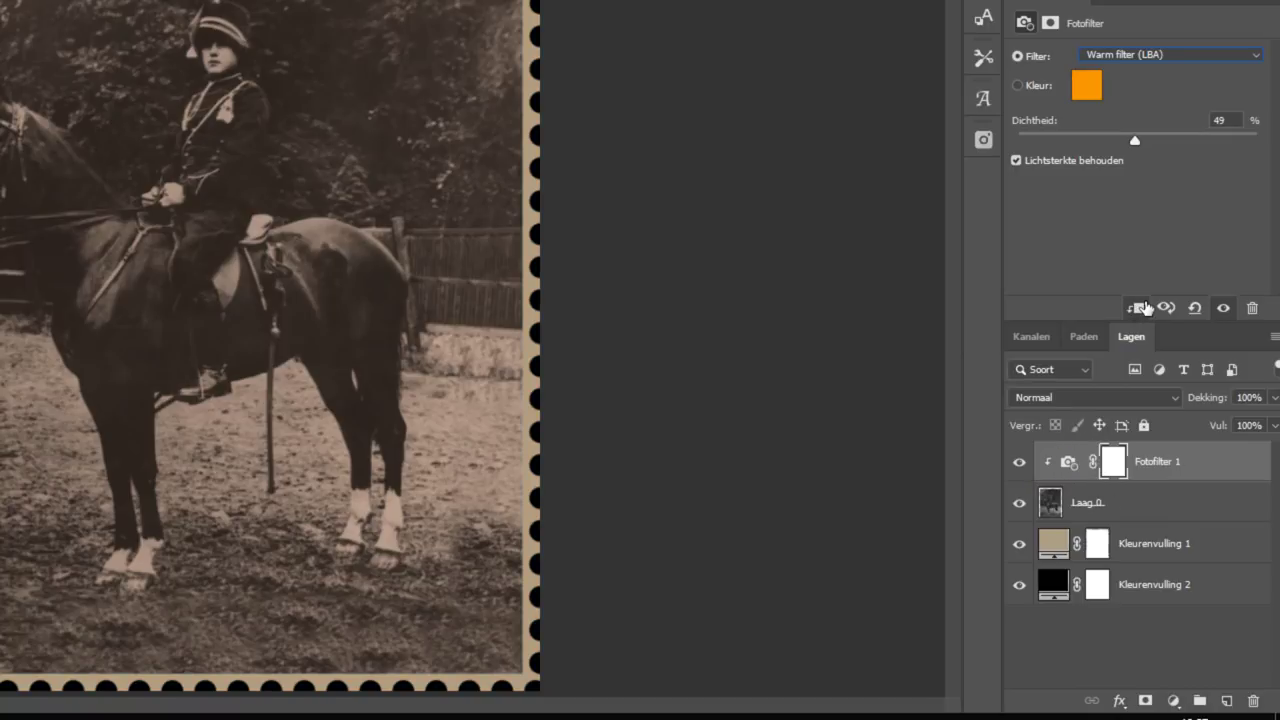
click(1020, 462)
click(1020, 462)
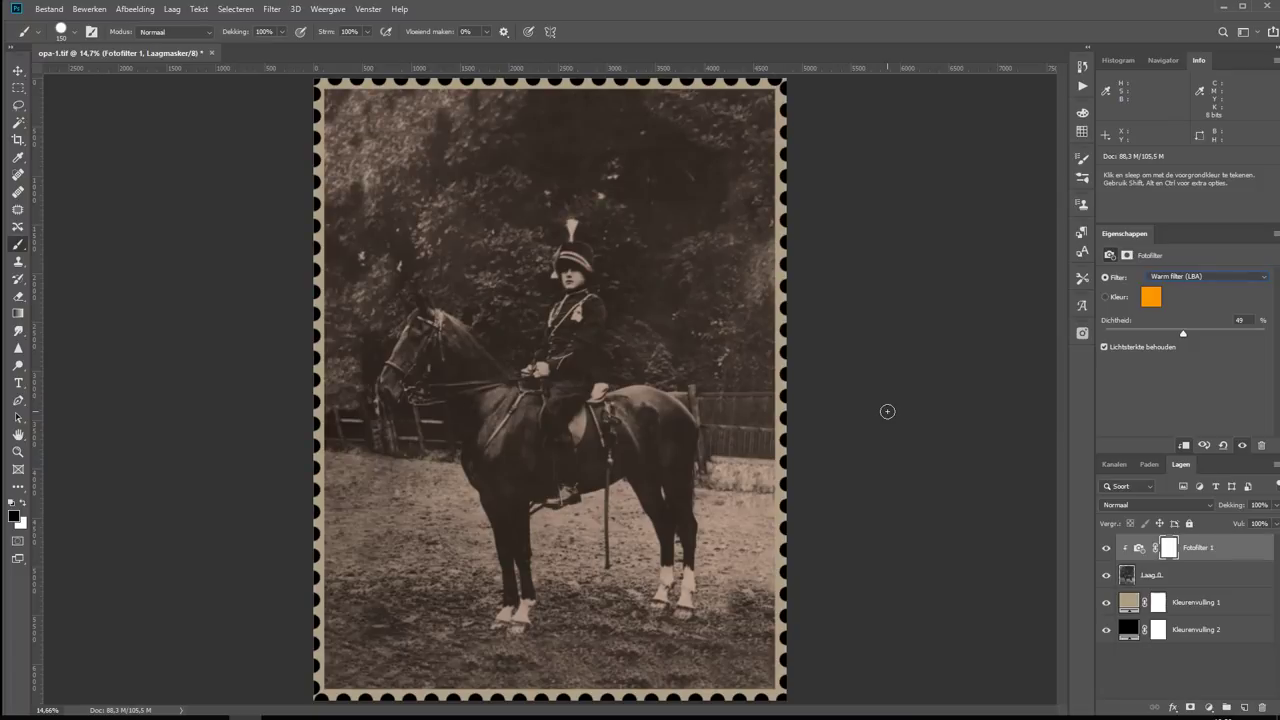
Step: Lighten the Kleurenvulling 1 border fill to the pale cream #d2c5b1
key(i)
click(1101, 595)
double_click(1128, 600)
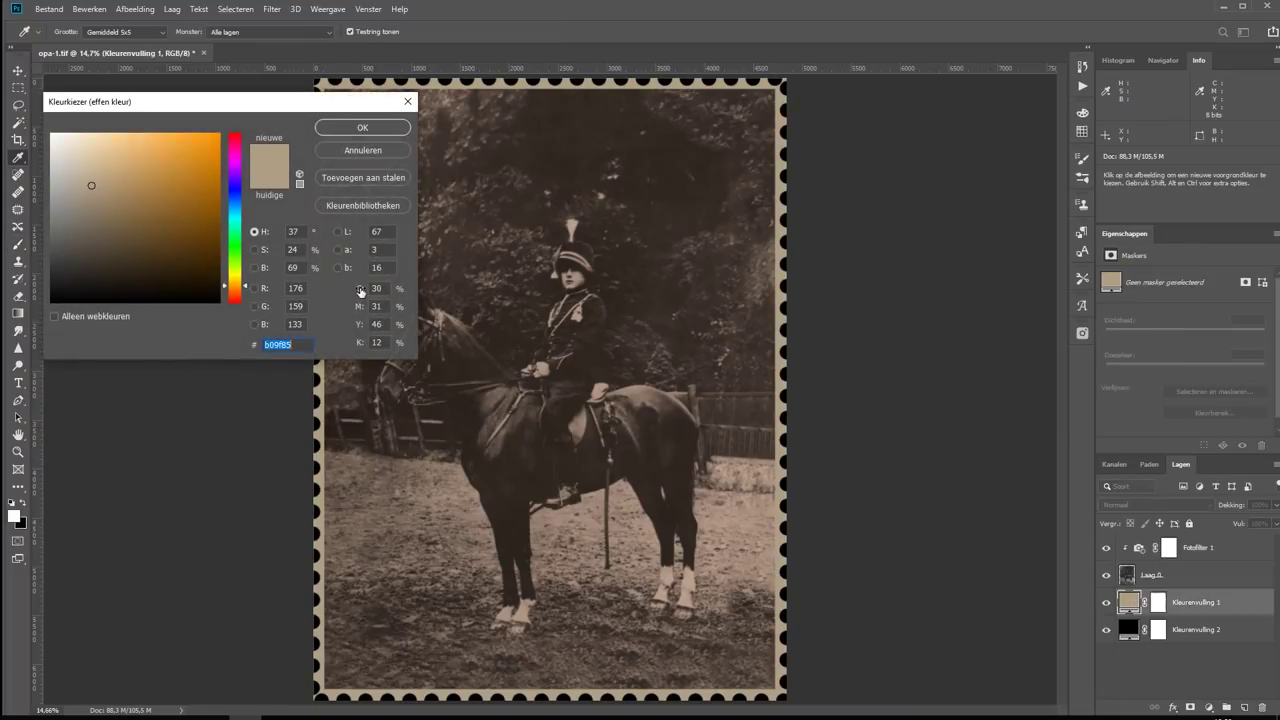
click(80, 163)
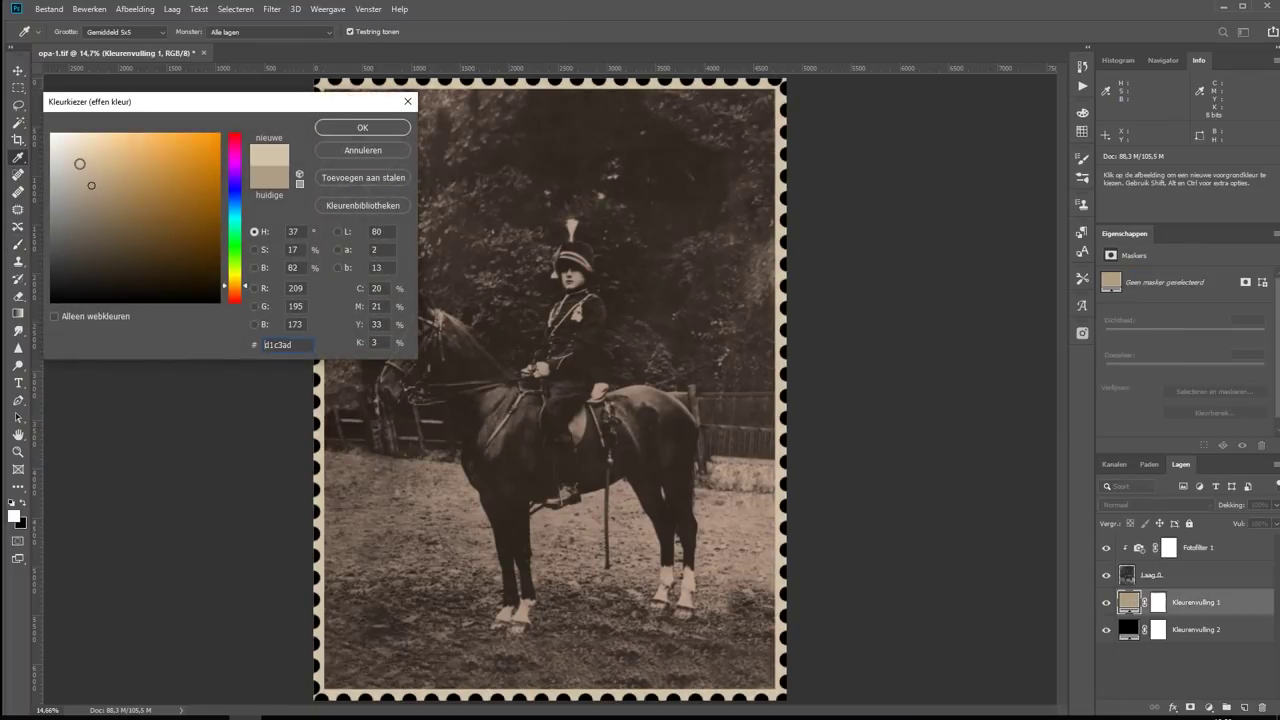
click(362, 127)
key(b)
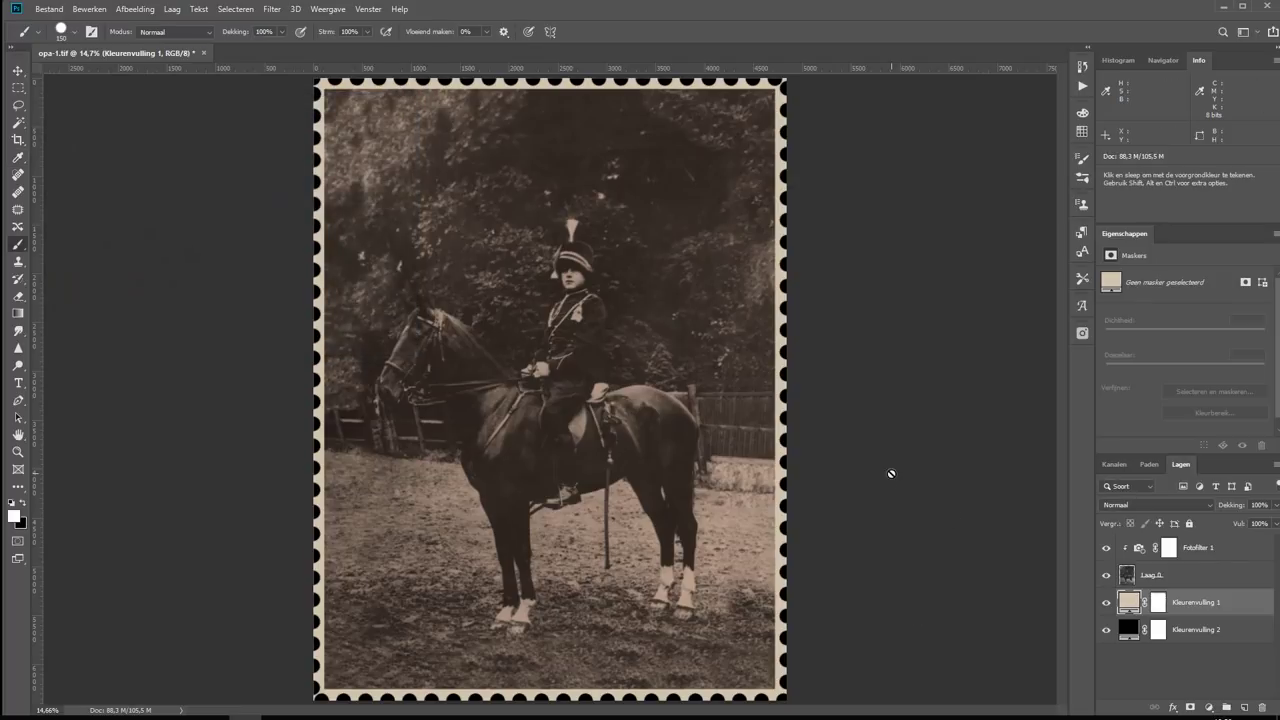